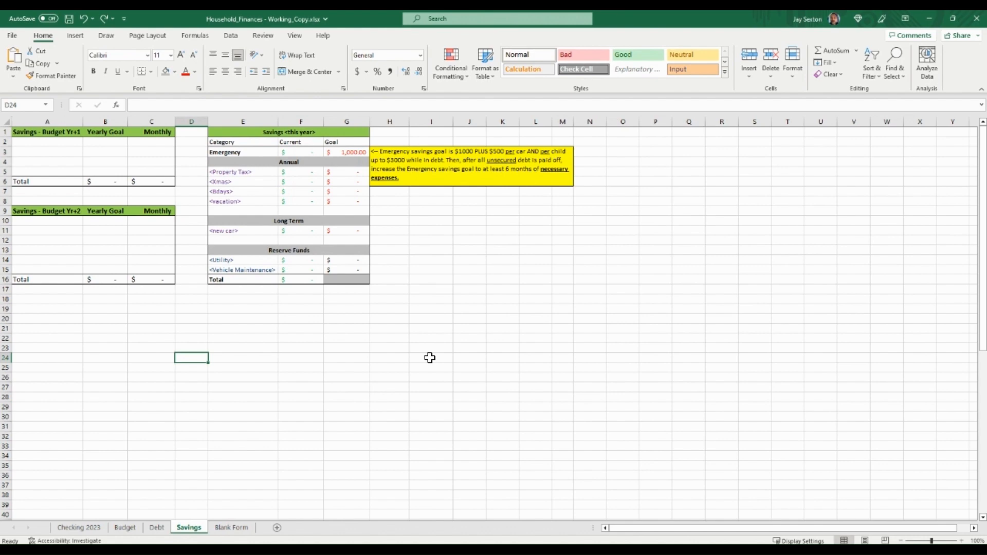
{"action": "left_click_drag", "start_coordinate": [259, 340], "coordinate": [366, 447]}
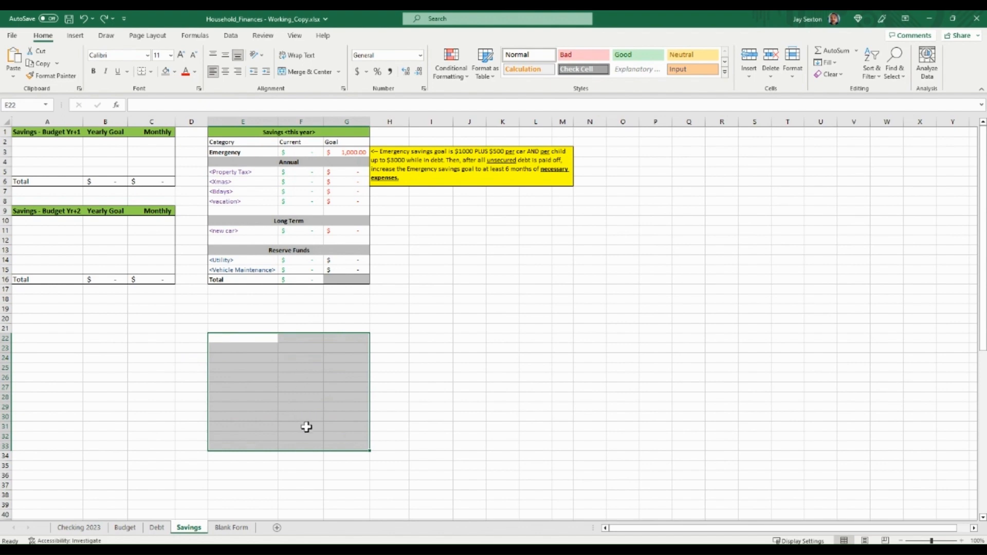
{"action": "left_click", "coordinate": [303, 426]}
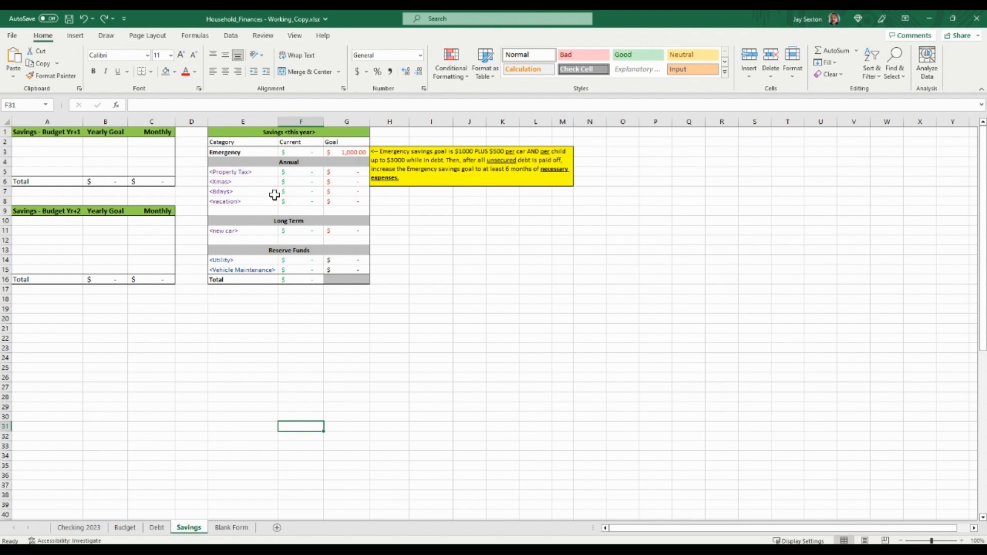
{"action": "left_click", "coordinate": [257, 239]}
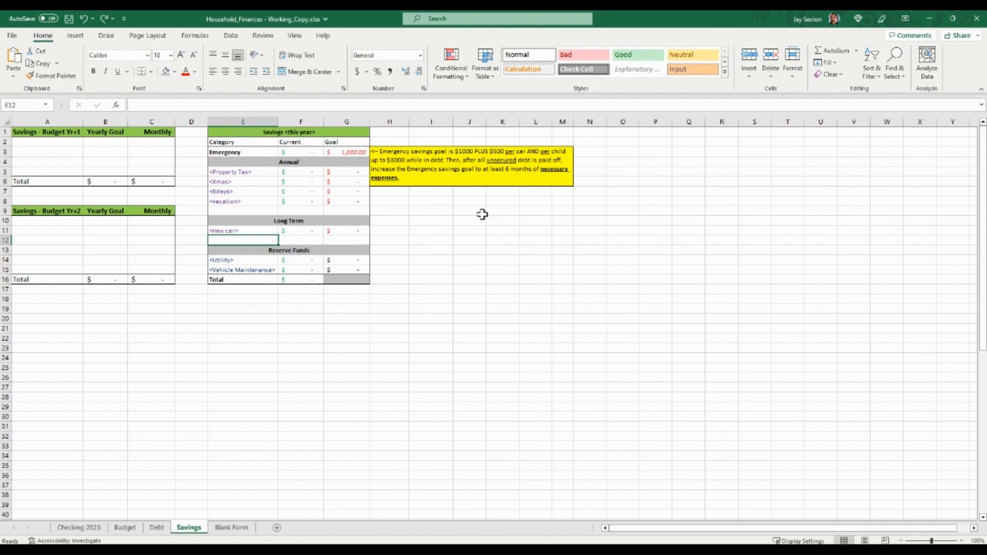
Set the Emergency savings goal to 3000.
{"action": "left_click", "coordinate": [353, 153]}
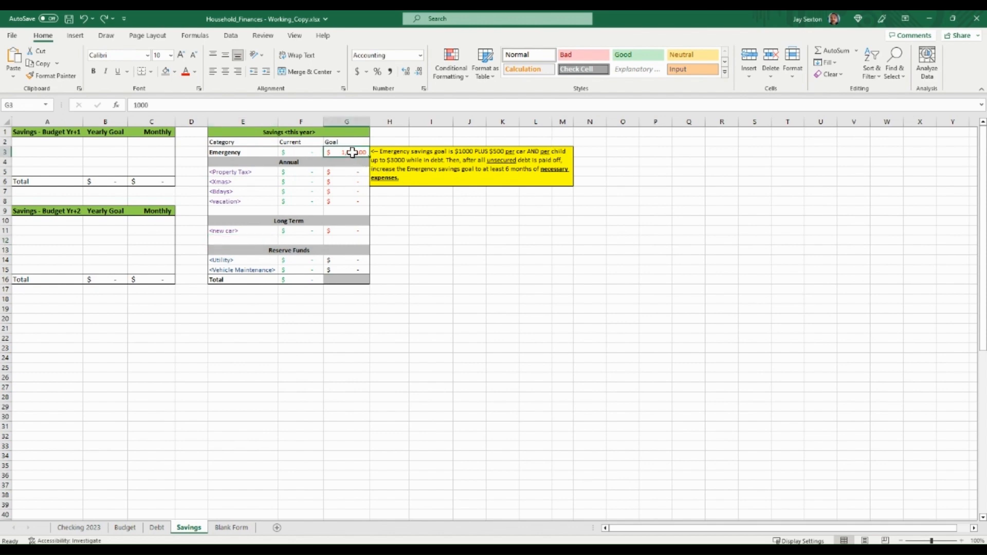
{"action": "type", "text": "3000"}
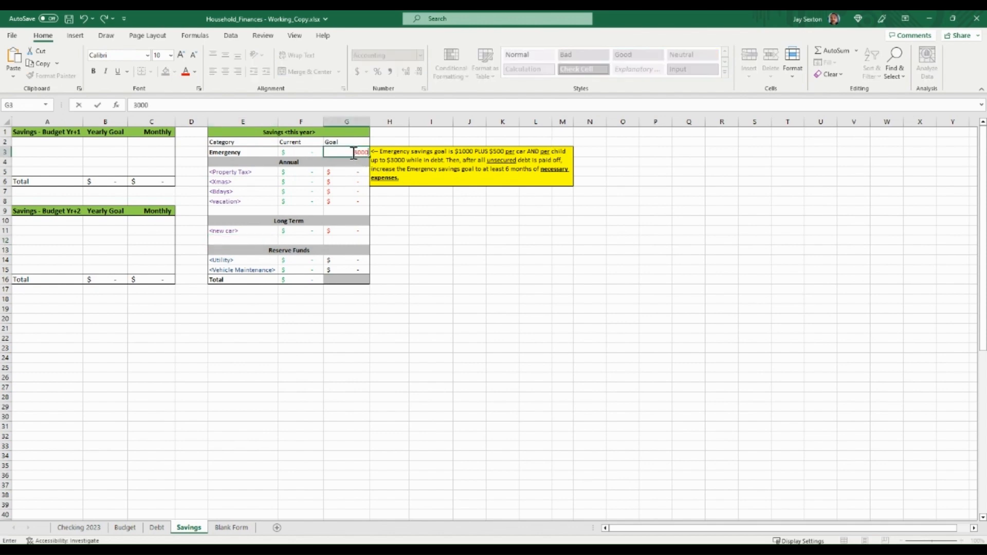
{"action": "key", "text": "Return"}
Replace the <this year> placeholder in the savings table title so it reads "Savings 2023".
{"action": "left_click", "coordinate": [323, 133]}
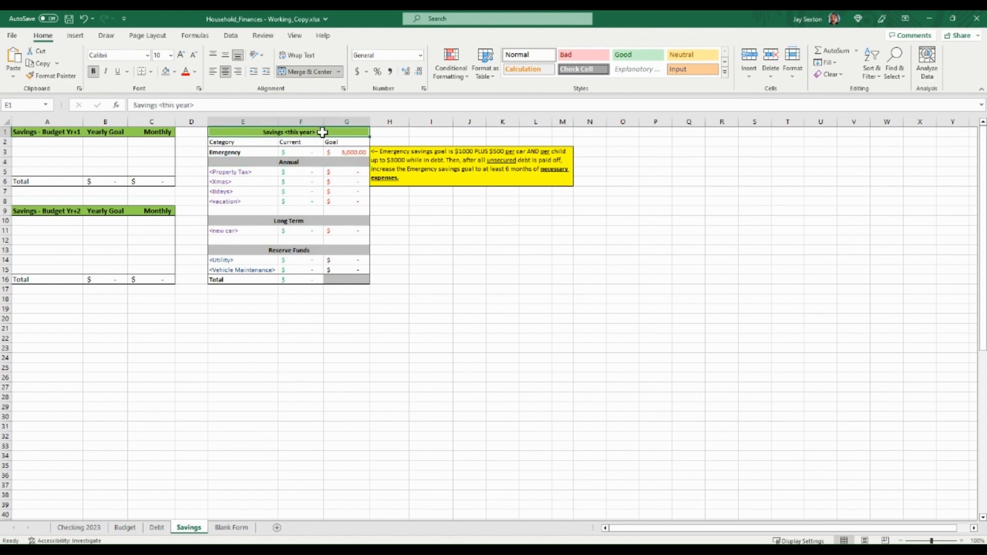
{"action": "double_click", "coordinate": [322, 133]}
{"action": "key", "text": "BackSpace"}
{"action": "key", "text": "BackSpace"}
{"action": "key", "text": "BackSpace"}
{"action": "key", "text": "BackSpace"}
{"action": "key", "text": "BackSpace"}
{"action": "key", "text": "BackSpace"}
{"action": "key", "text": "BackSpace"}
{"action": "key", "text": "BackSpace"}
{"action": "key", "text": "BackSpace"}
{"action": "key", "text": "BackSpace"}
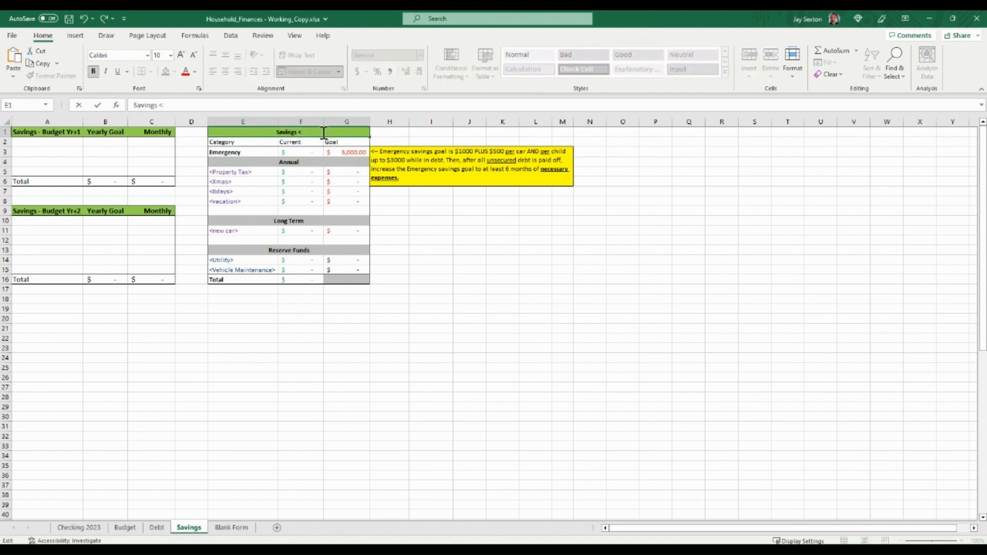
{"action": "key", "text": "BackSpace"}
{"action": "type", "text": "2023"}
{"action": "key", "text": "Return"}
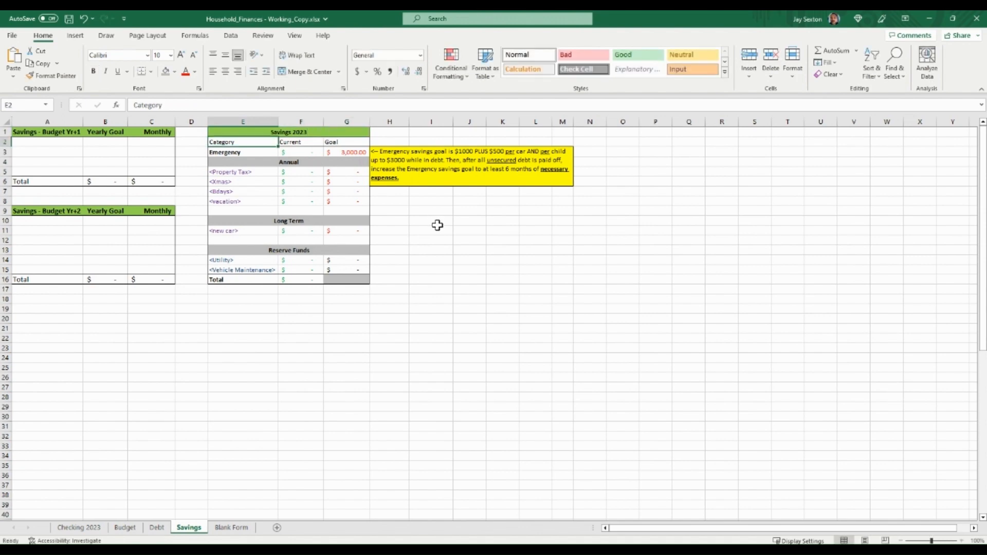
{"action": "left_click", "coordinate": [457, 281]}
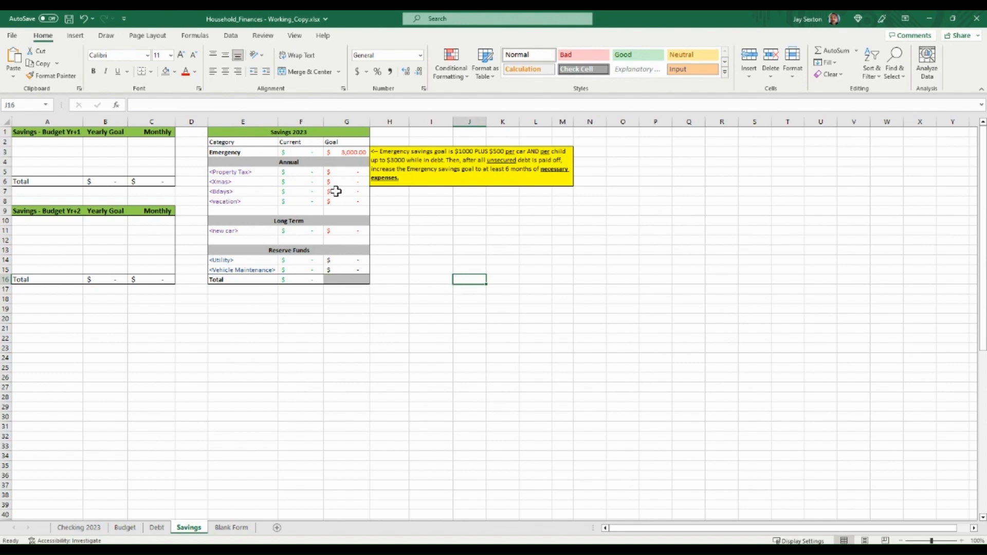
Enter 1500 as the current amount for the Emergency category.
{"action": "left_click", "coordinate": [309, 152]}
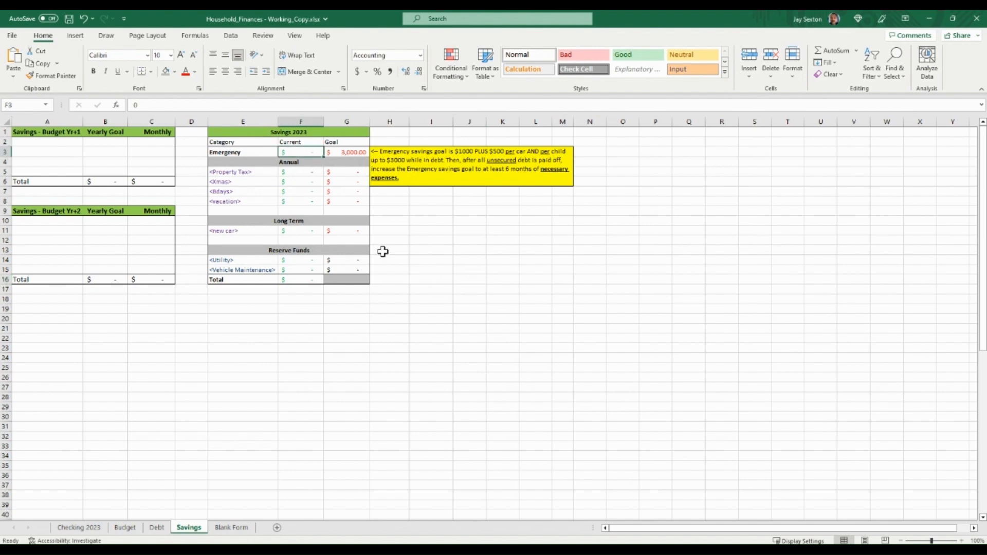
{"action": "type", "text": "1500"}
{"action": "key", "text": "Return"}
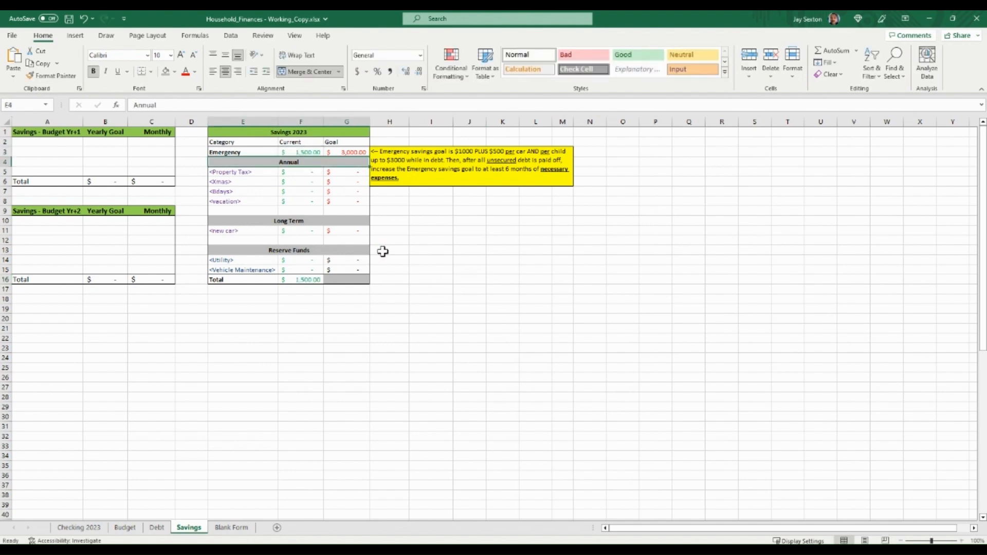
{"action": "left_click", "coordinate": [432, 318]}
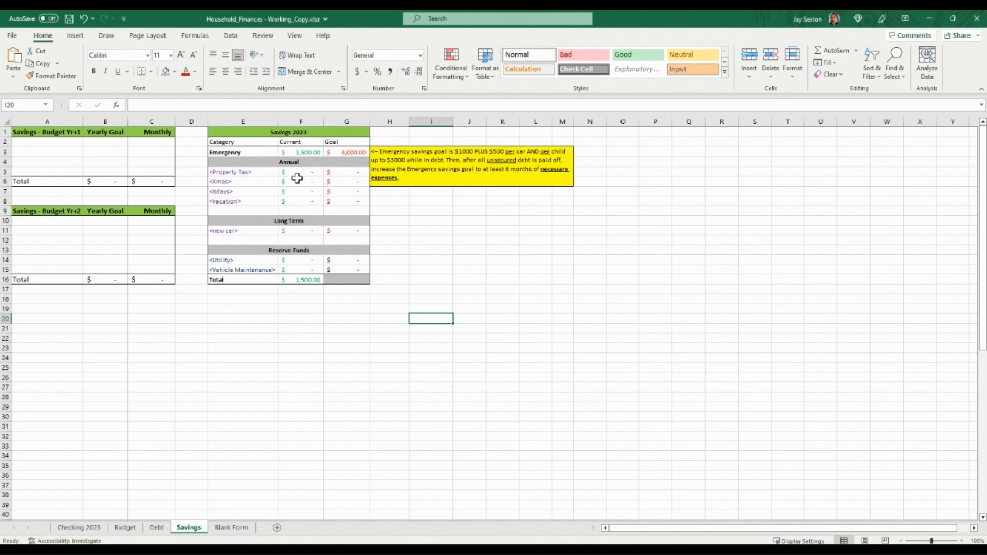
Replace the first Annual placeholder with "Property Tax" and set its goal to 4000.
{"action": "left_click", "coordinate": [268, 172]}
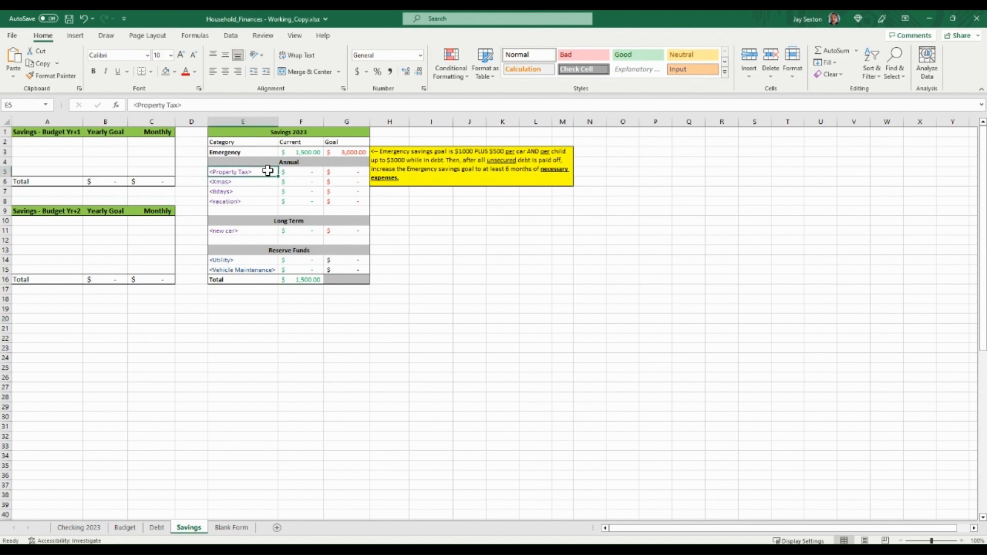
{"action": "type", "text": "Property Ta"}
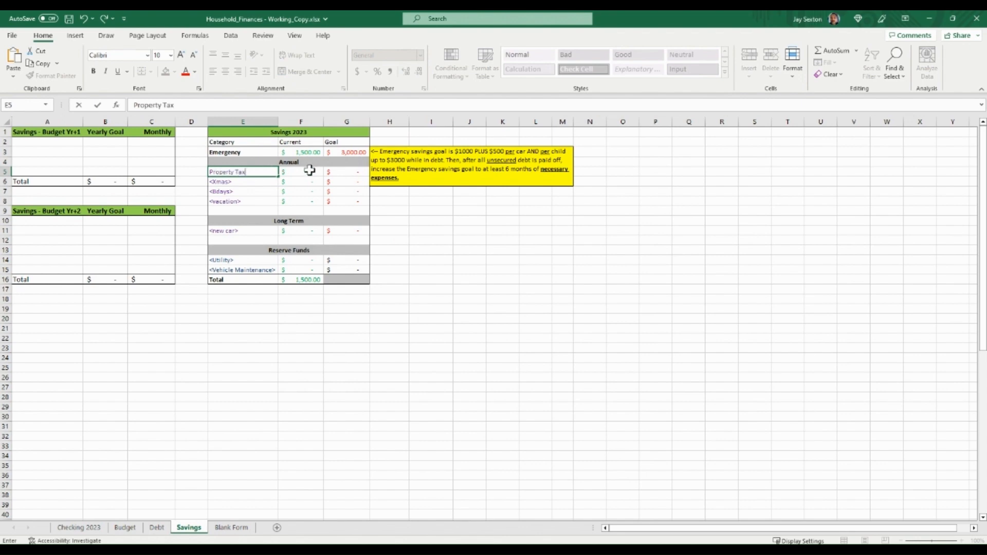
{"action": "left_click", "coordinate": [308, 171]}
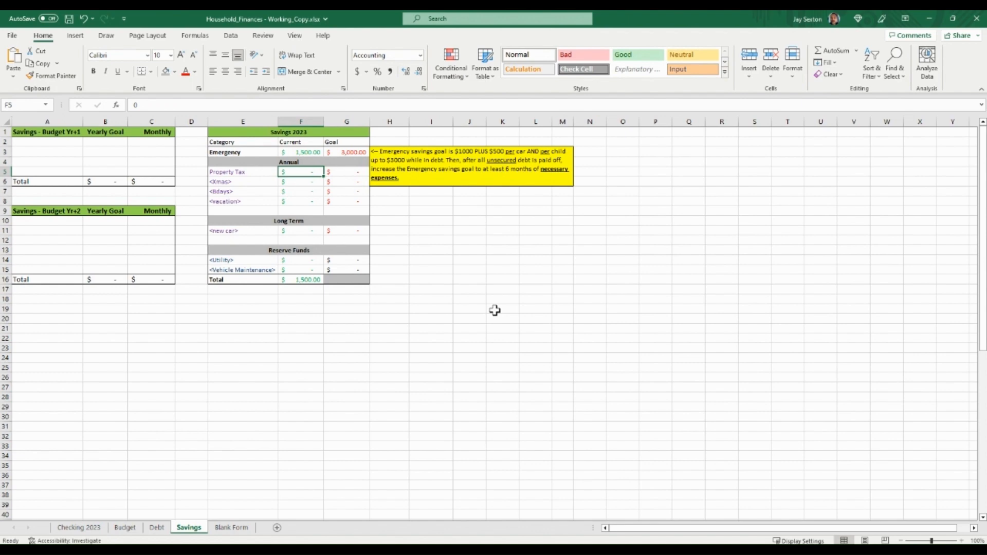
{"action": "key", "text": "Tab"}
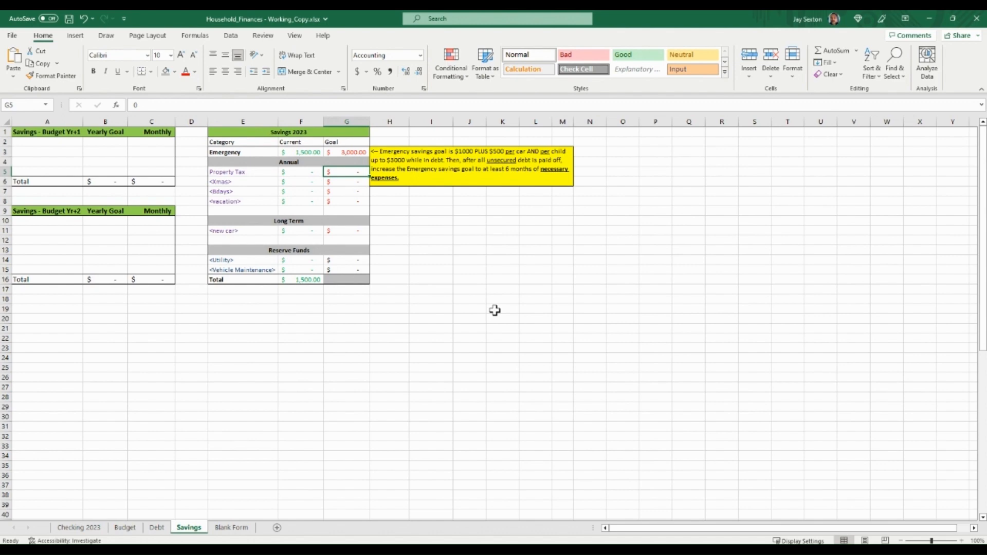
{"action": "type", "text": "4000"}
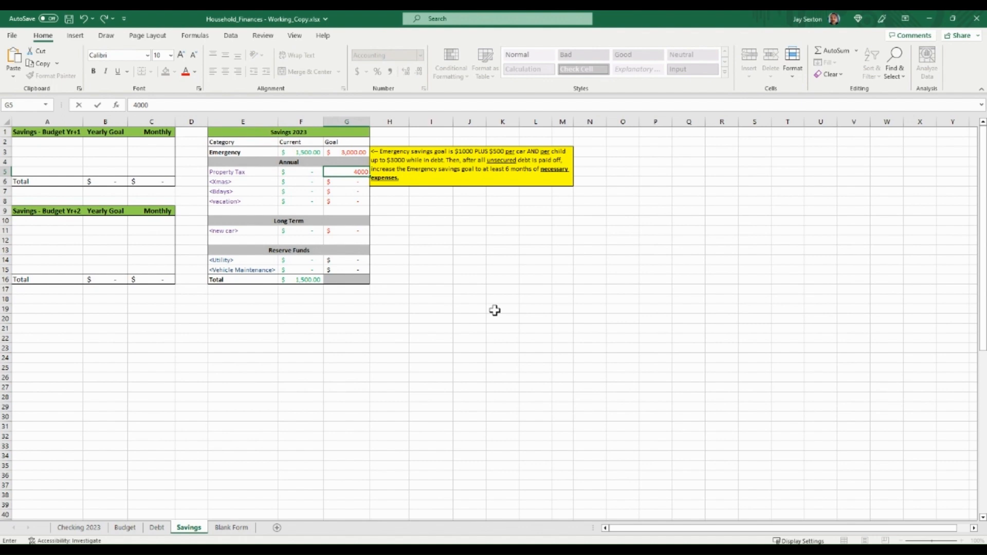
{"action": "key", "text": "Return"}
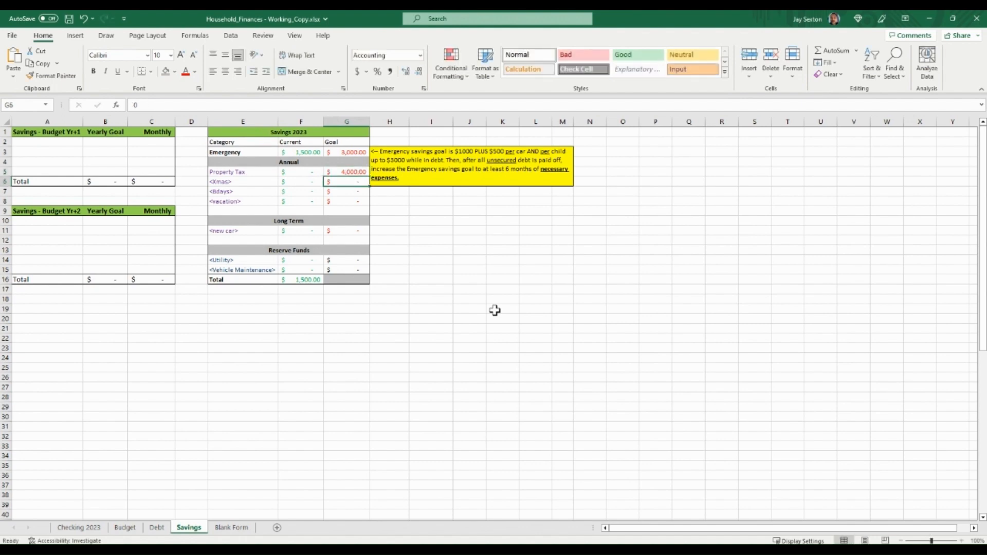
Replace the <Xmas> placeholder in the Annual section with the label "Xmas".
{"action": "key", "text": "Left"}
{"action": "key", "text": "Left"}
{"action": "type", "text": "Xmas"}
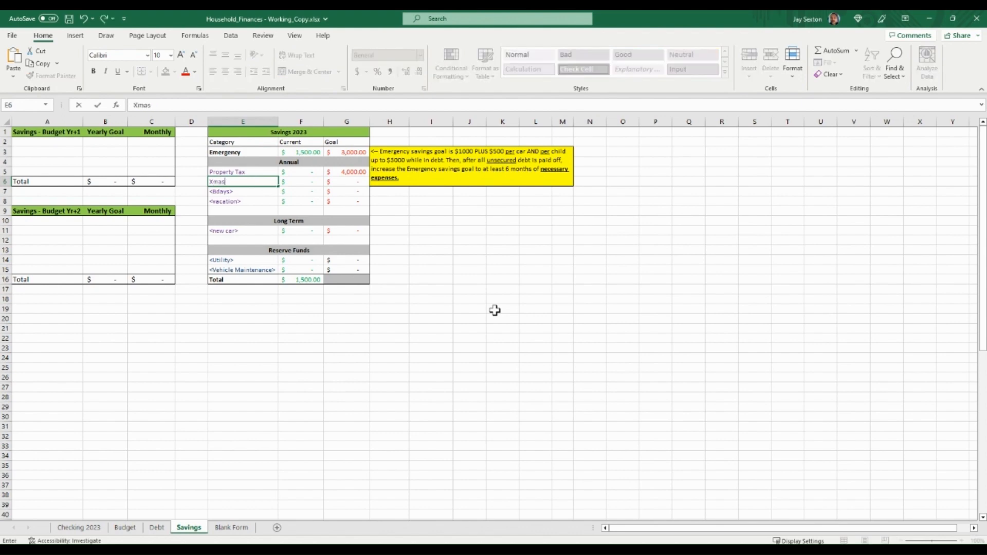
{"action": "left_click", "coordinate": [459, 271]}
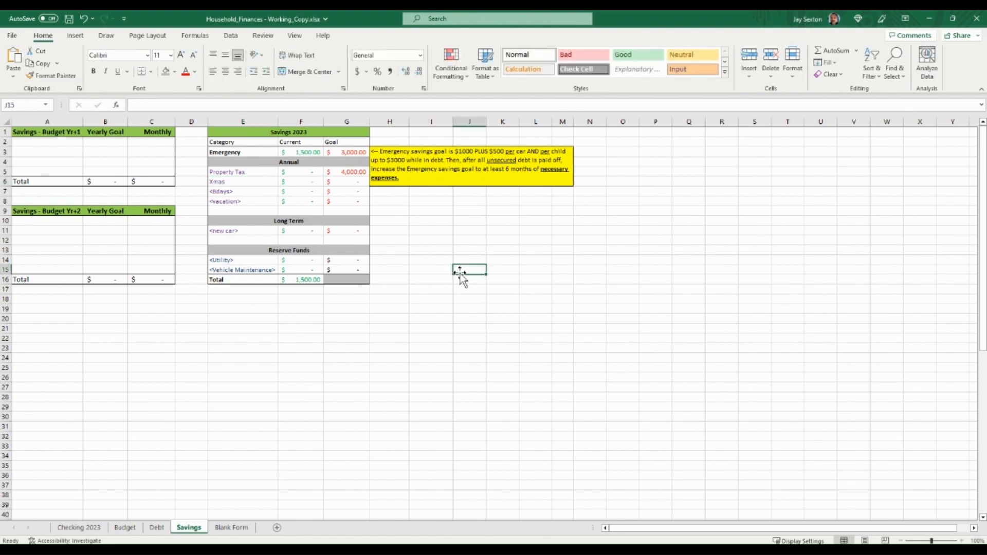
{"action": "left_click", "coordinate": [348, 184]}
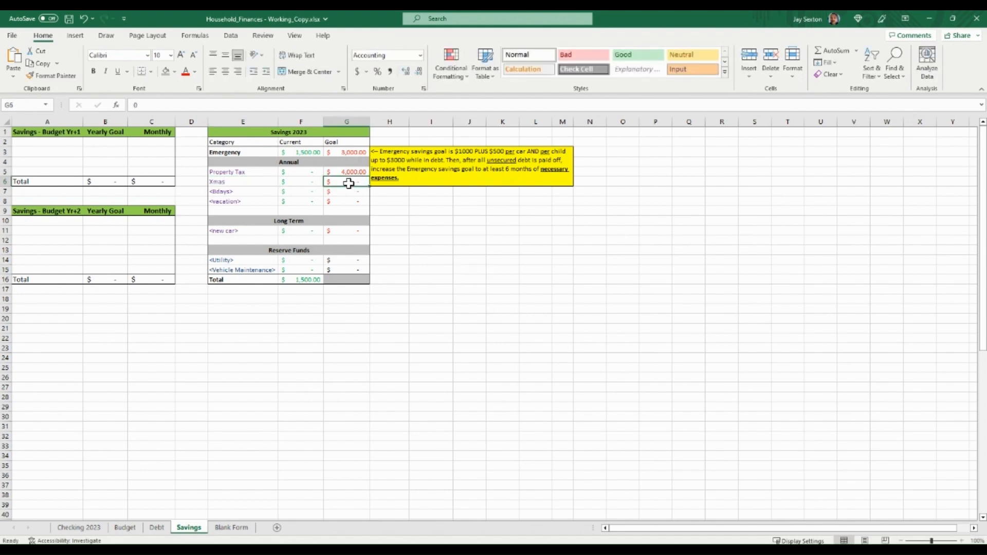
Right-align the Goal column heading in the Savings 2023 table.
{"action": "left_click", "coordinate": [351, 143]}
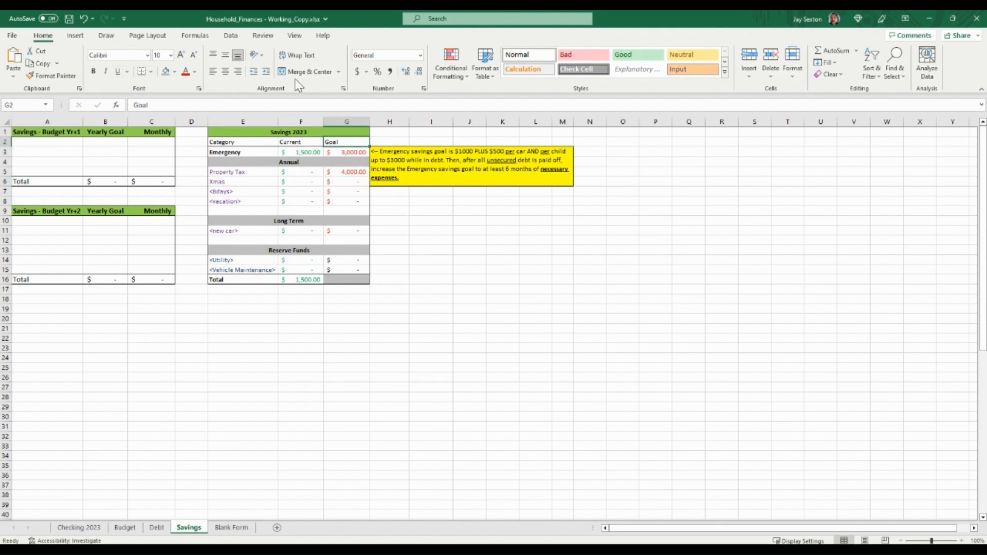
{"action": "left_click", "coordinate": [238, 71]}
{"action": "left_click", "coordinate": [431, 258]}
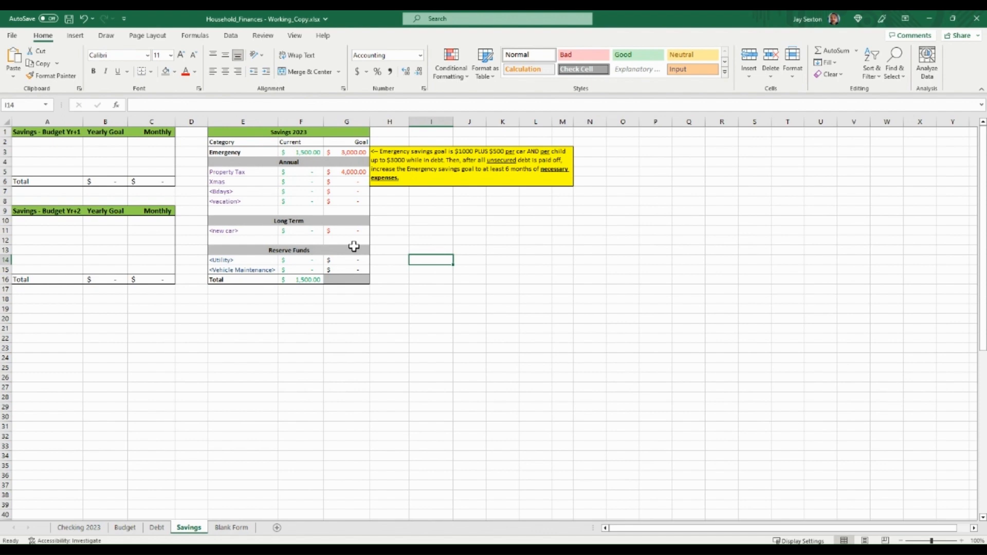
Set the Xmas savings goal to 1000.
{"action": "left_click", "coordinate": [351, 182]}
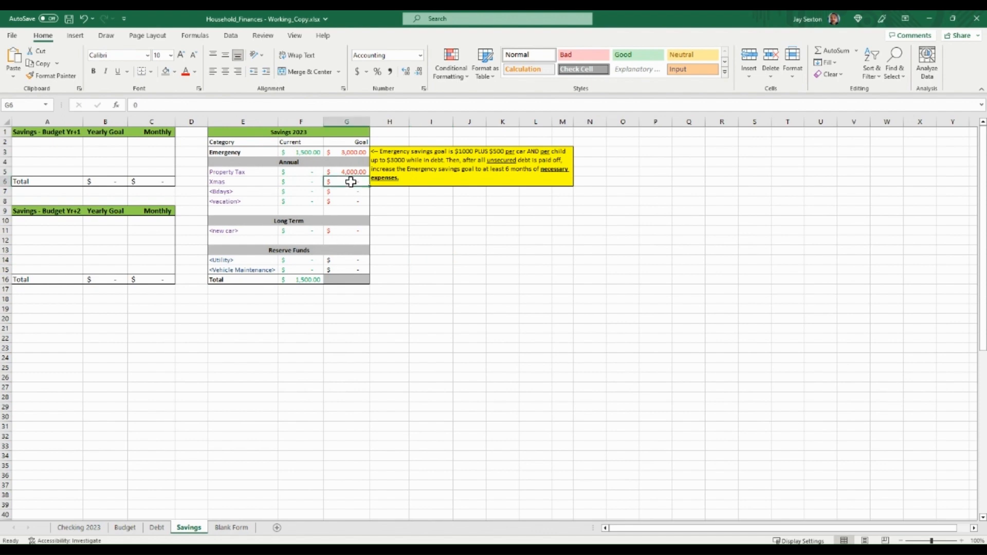
{"action": "key", "text": "BackSpace"}
{"action": "type", "text": "1,000"}
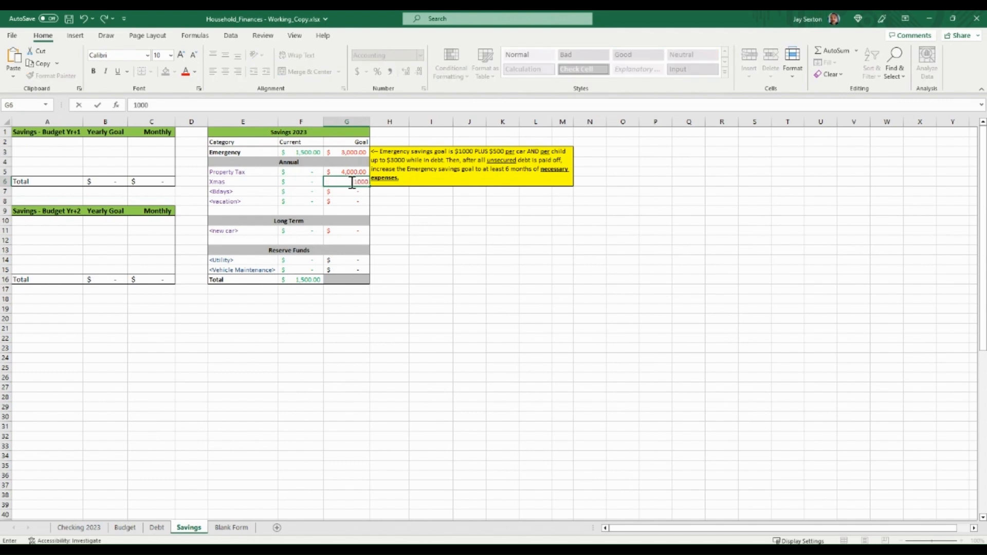
{"action": "key", "text": "Return"}
{"action": "left_click", "coordinate": [419, 317]}
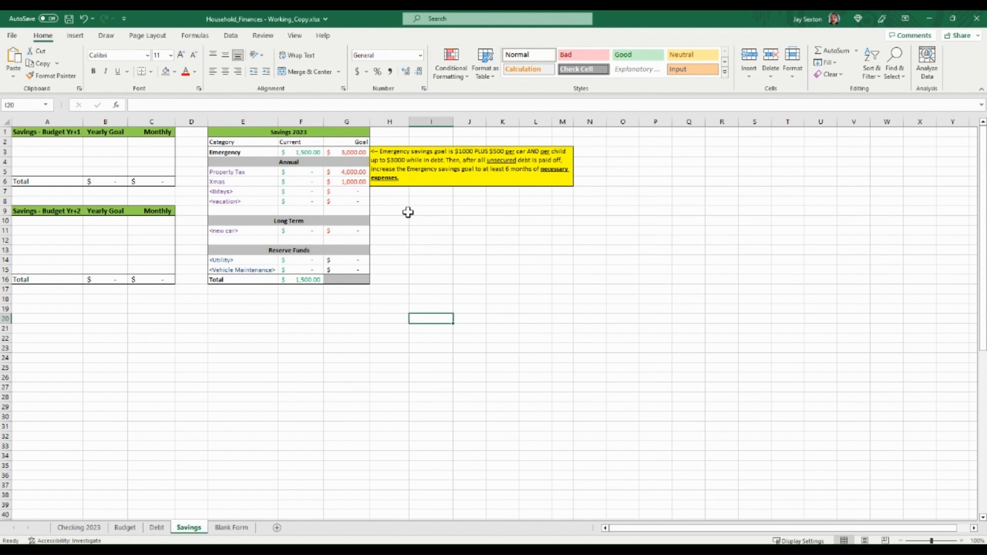
Replace the <Bdays> placeholder with "Bday" and set its goal to 600.
{"action": "left_click", "coordinate": [252, 192]}
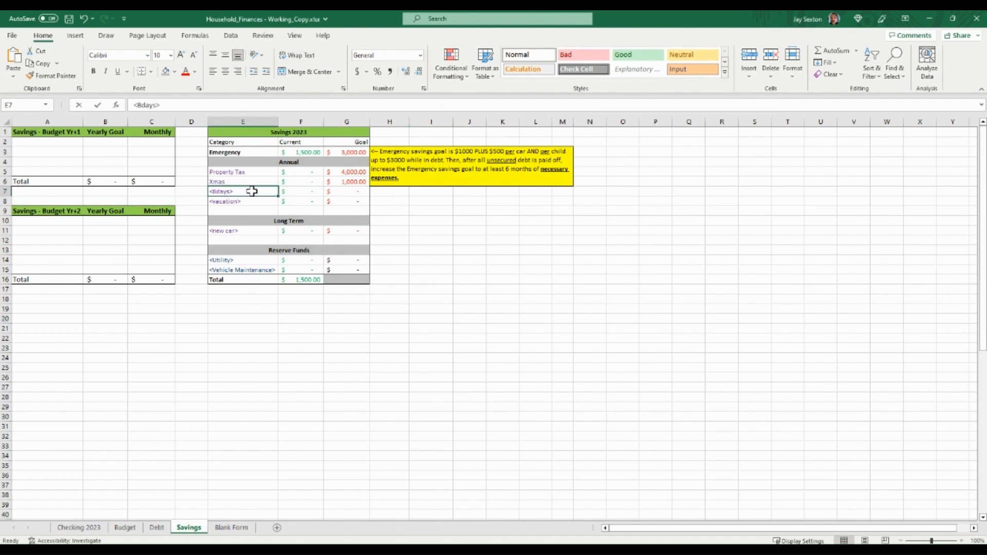
{"action": "type", "text": "Bday"}
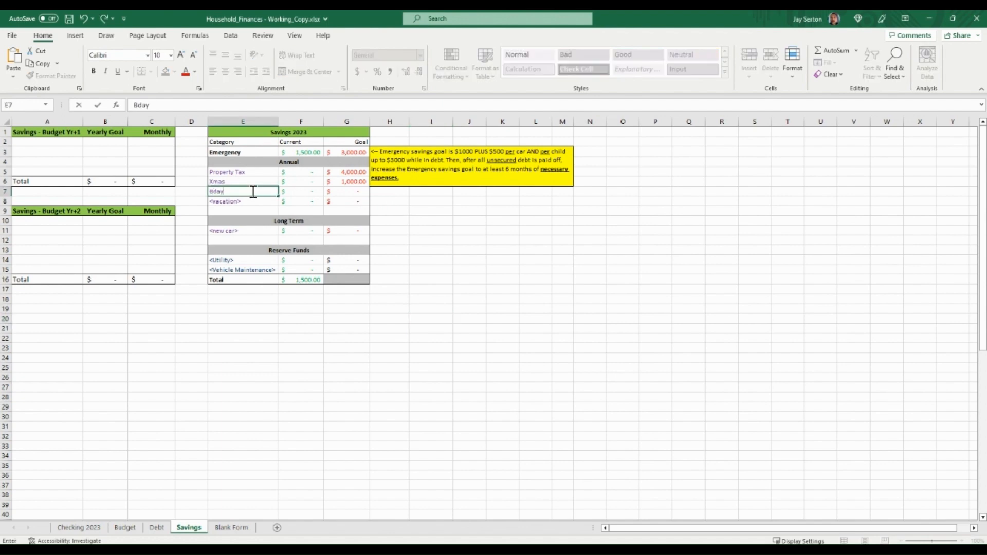
{"action": "key", "text": "Tab"}
{"action": "key", "text": "Tab"}
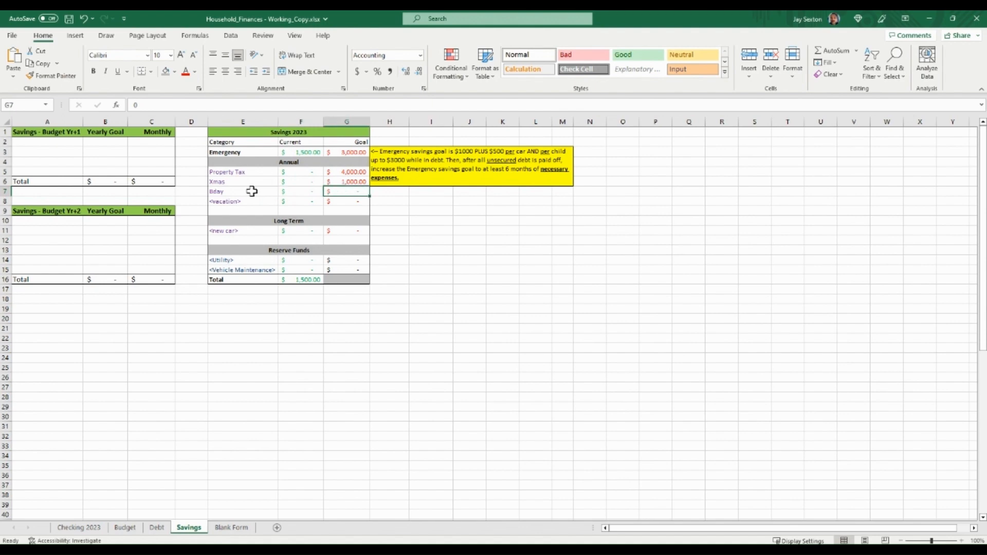
{"action": "type", "text": "400"}
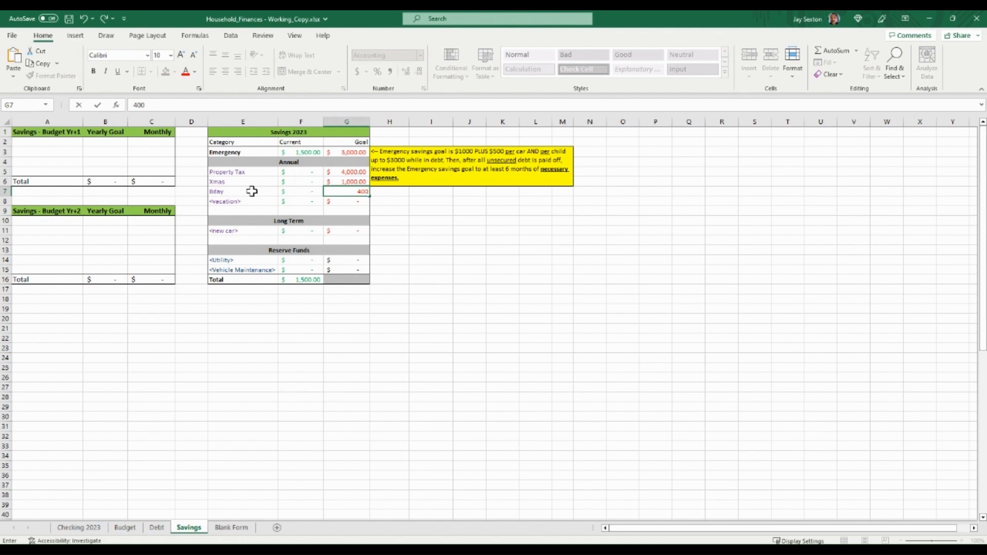
{"action": "key", "text": "BackSpace"}
{"action": "key", "text": "BackSpace"}
{"action": "key", "text": "BackSpace"}
{"action": "type", "text": "600"}
{"action": "key", "text": "Return"}
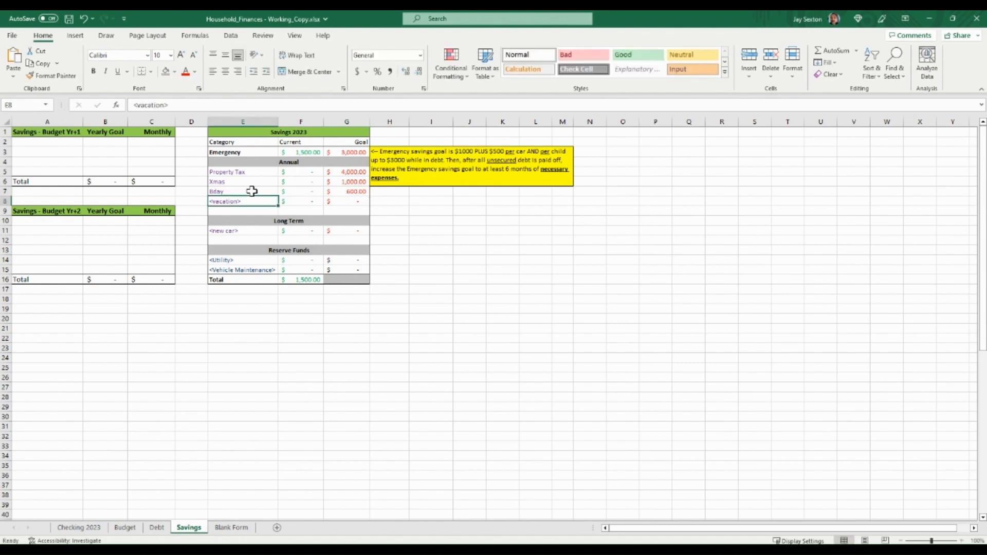
Replace the <vacation> placeholder in the Annual section with the label "Vacations".
{"action": "left_click", "coordinate": [256, 199]}
{"action": "type", "text": "V"}
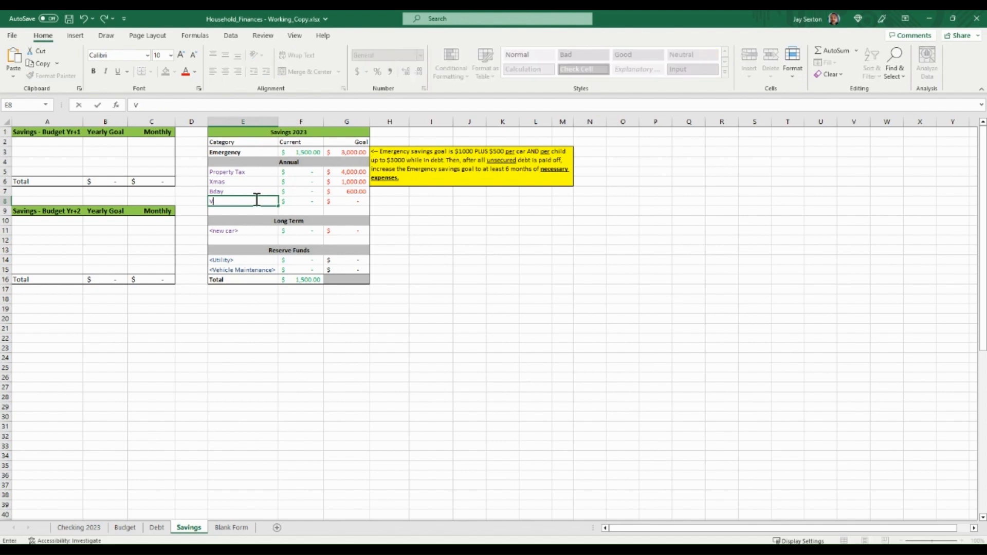
{"action": "type", "text": "acations"}
Add a "Vacation" category below the new car row in the Long Term section with a goal of 3000.
{"action": "left_click", "coordinate": [245, 240]}
{"action": "type", "text": "Vacation"}
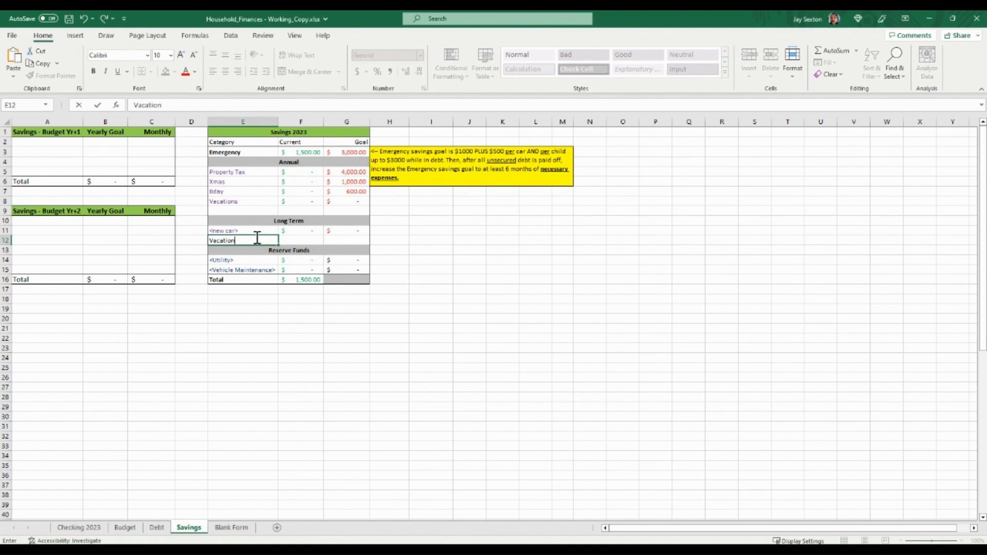
{"action": "left_click", "coordinate": [346, 239]}
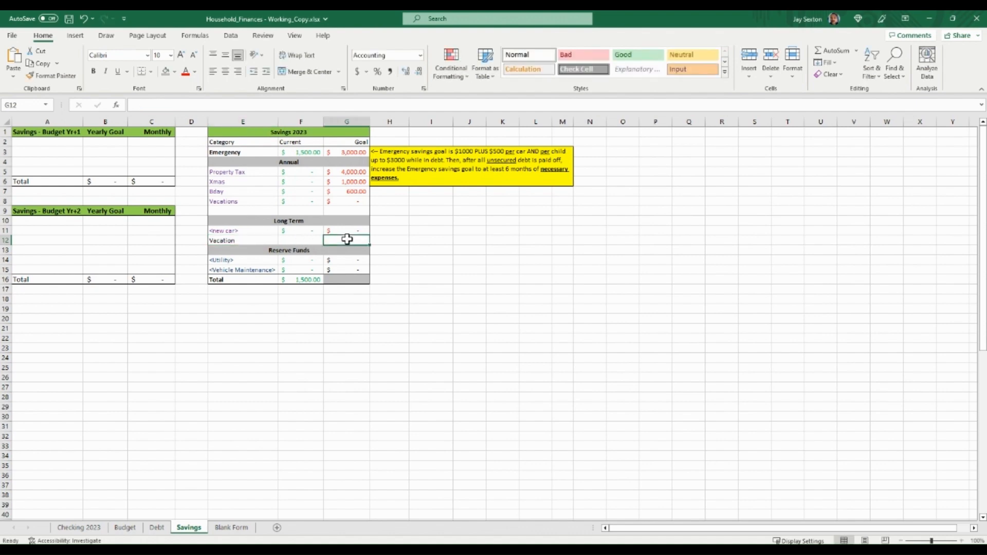
{"action": "type", "text": "3,00"}
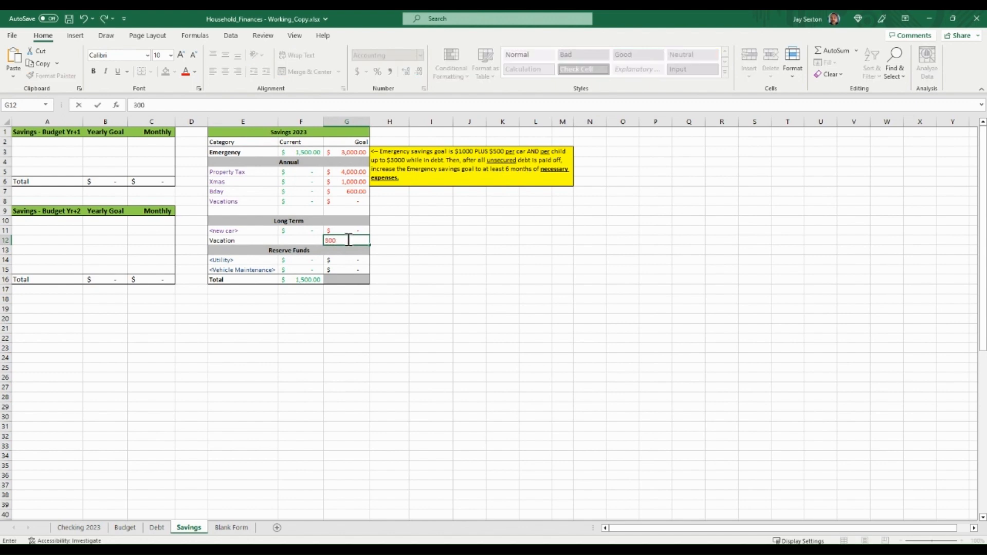
{"action": "type", "text": "0"}
Set the goal for the Annual section's Vacations category to 1000.
{"action": "left_click", "coordinate": [355, 201]}
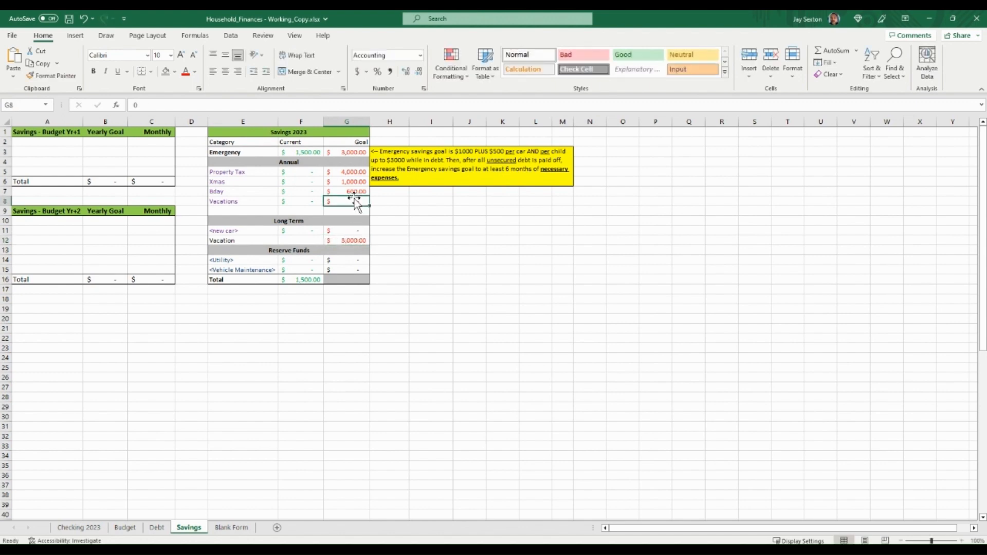
{"action": "type", "text": "1000"}
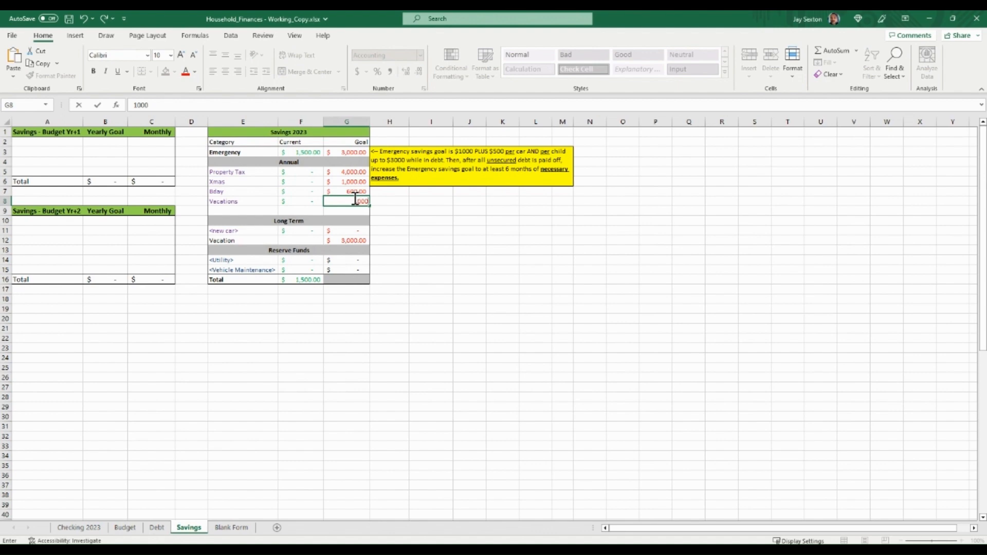
{"action": "left_click", "coordinate": [407, 229]}
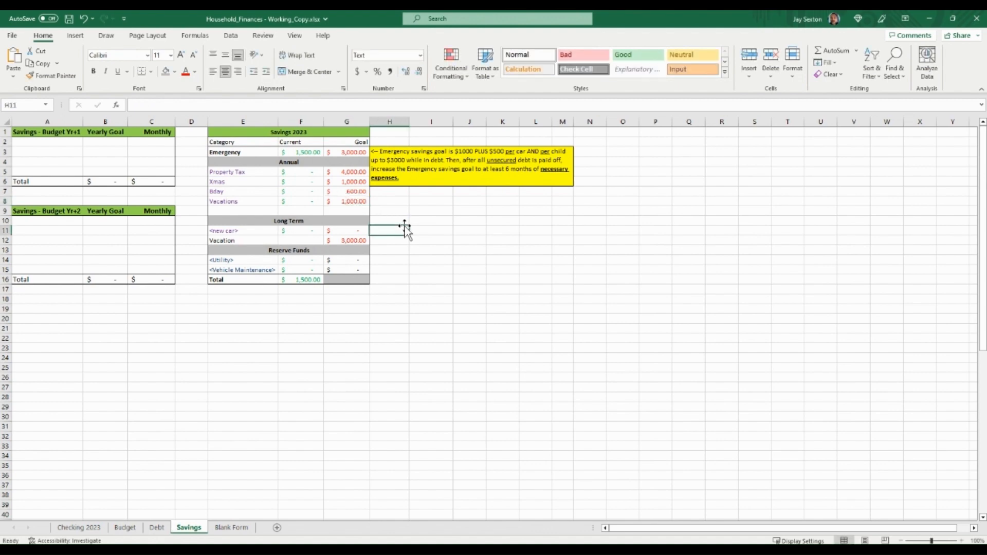
Set the current amount of the Long Term Vacation category to 0.
{"action": "left_click", "coordinate": [310, 201]}
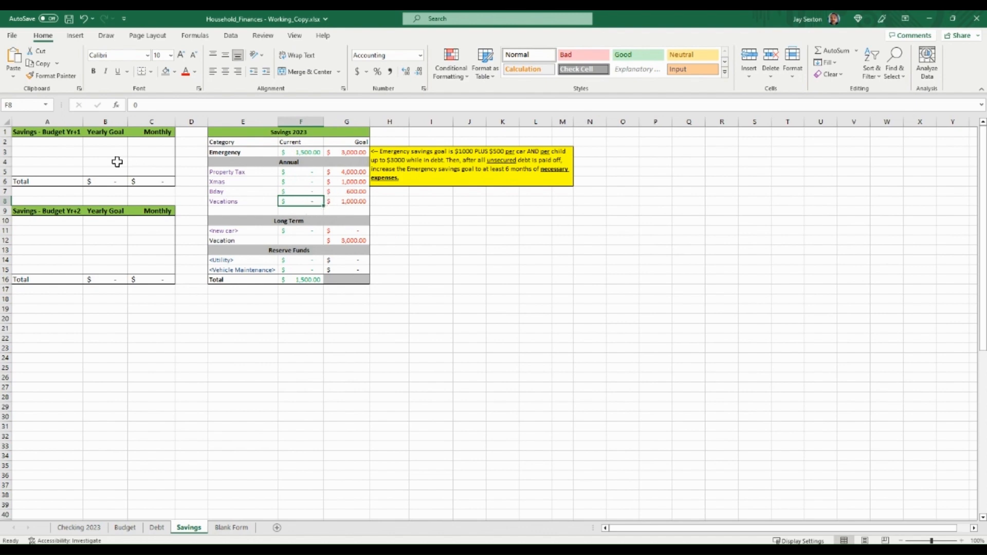
{"action": "left_click", "coordinate": [310, 242]}
{"action": "type", "text": "0"}
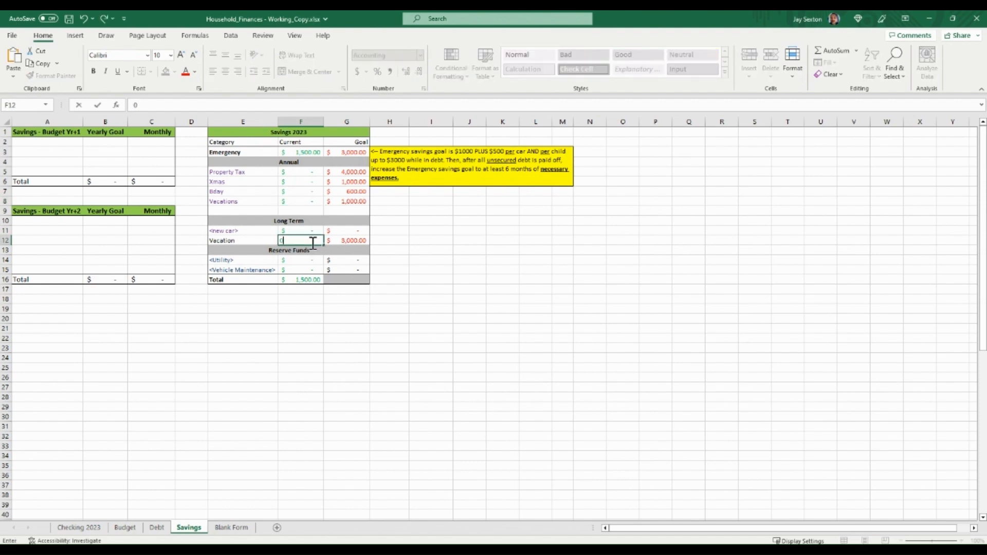
{"action": "key", "text": "Return"}
{"action": "left_click", "coordinate": [360, 325]}
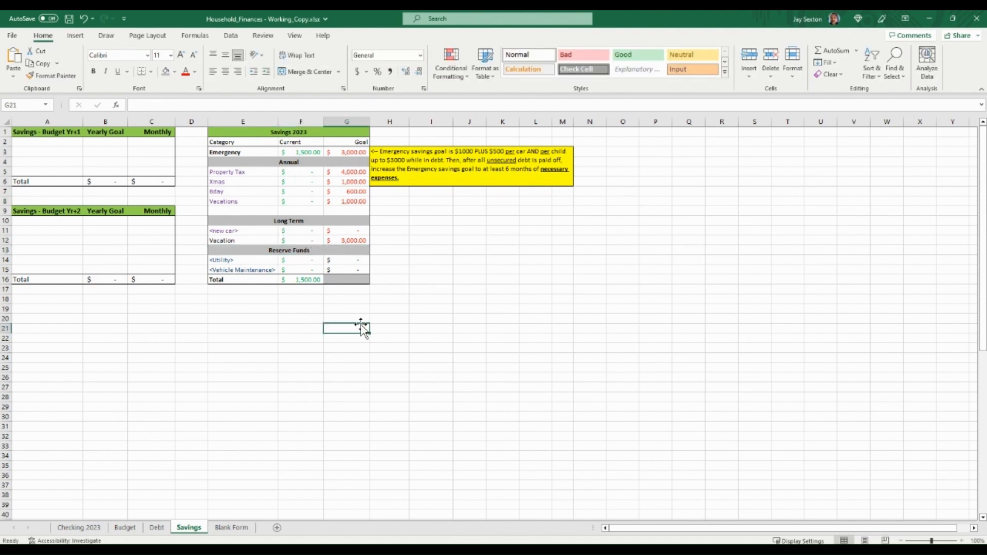
Replace the <new car> placeholder in the Long Term section with "New Car" and set its goal to 4000.
{"action": "double_click", "coordinate": [252, 230]}
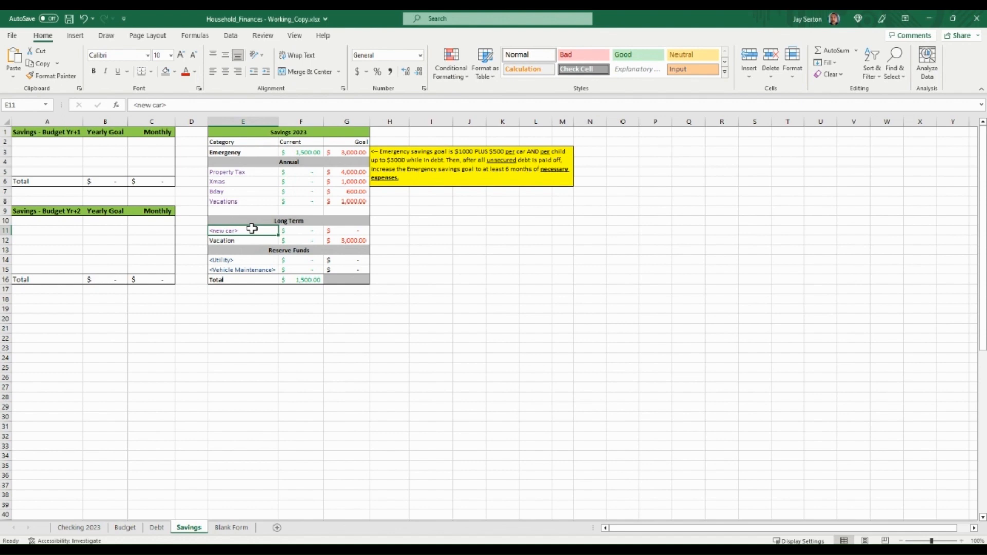
{"action": "type", "text": "New Car"}
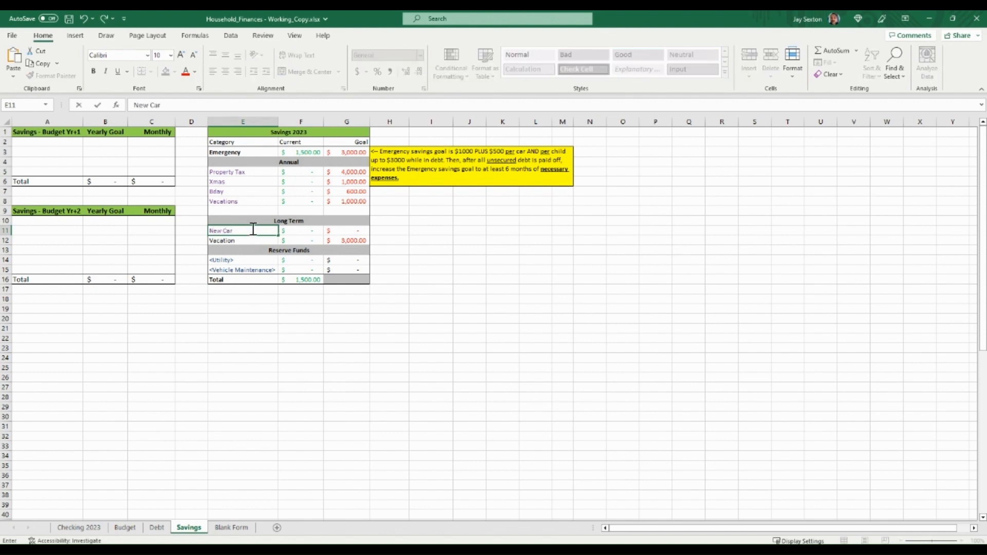
{"action": "left_click", "coordinate": [253, 287]}
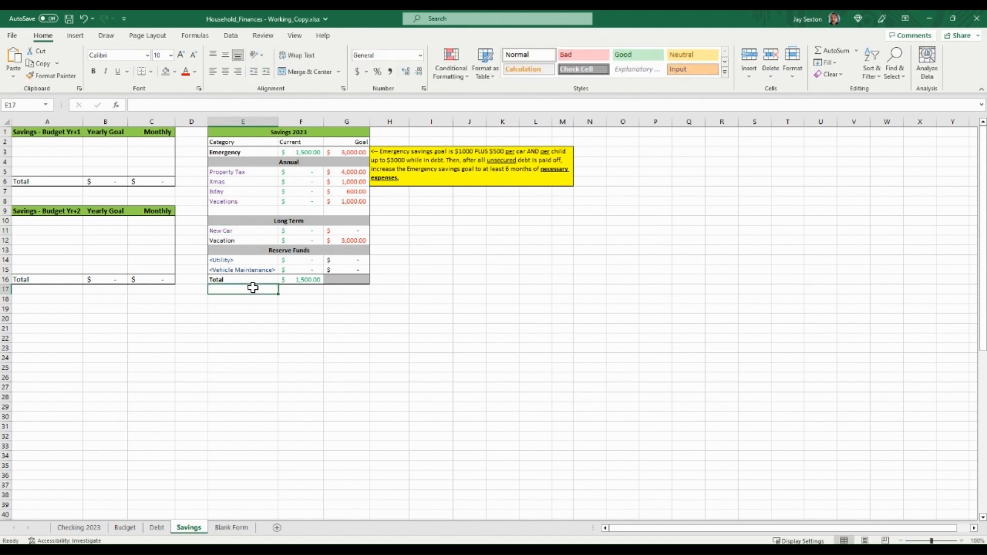
{"action": "left_click", "coordinate": [347, 229]}
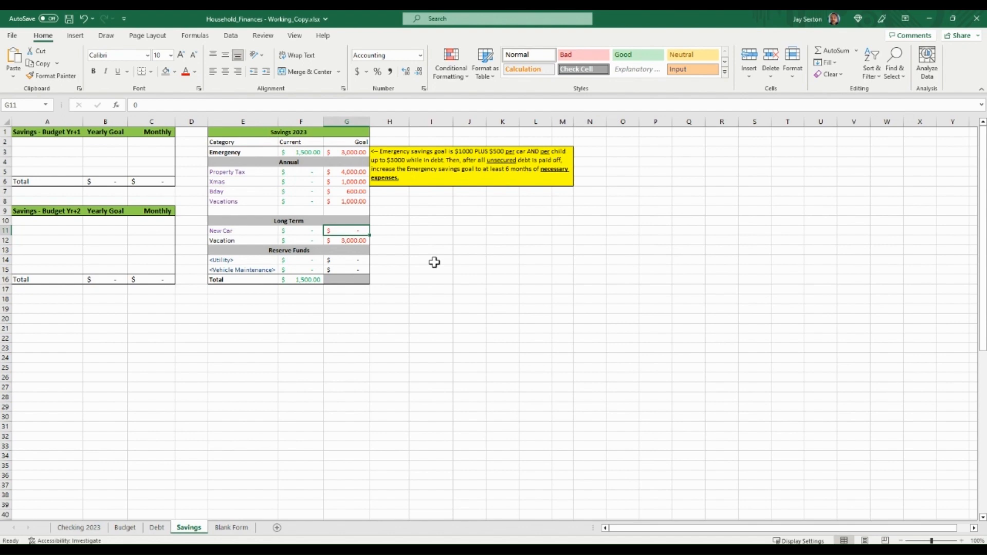
{"action": "type", "text": "4000"}
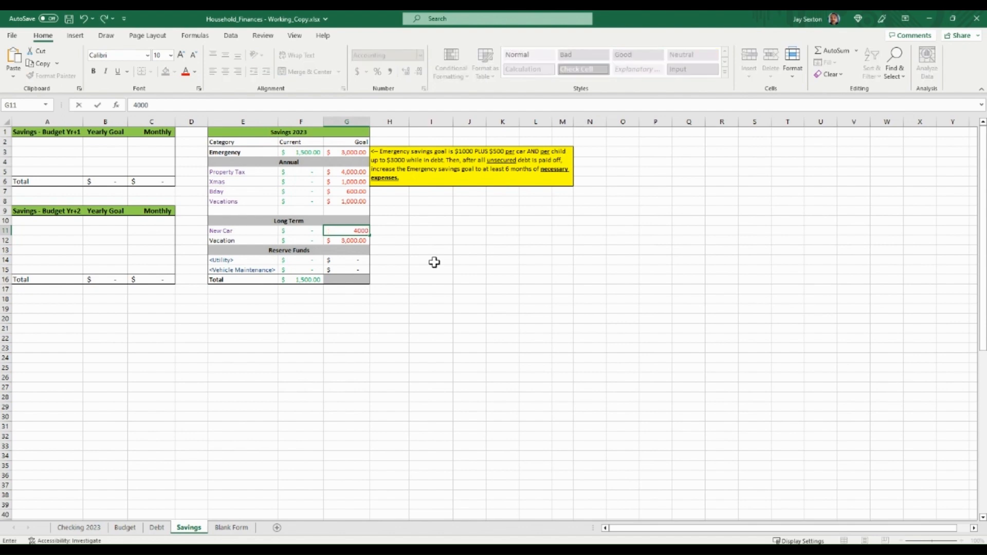
{"action": "key", "text": "Return"}
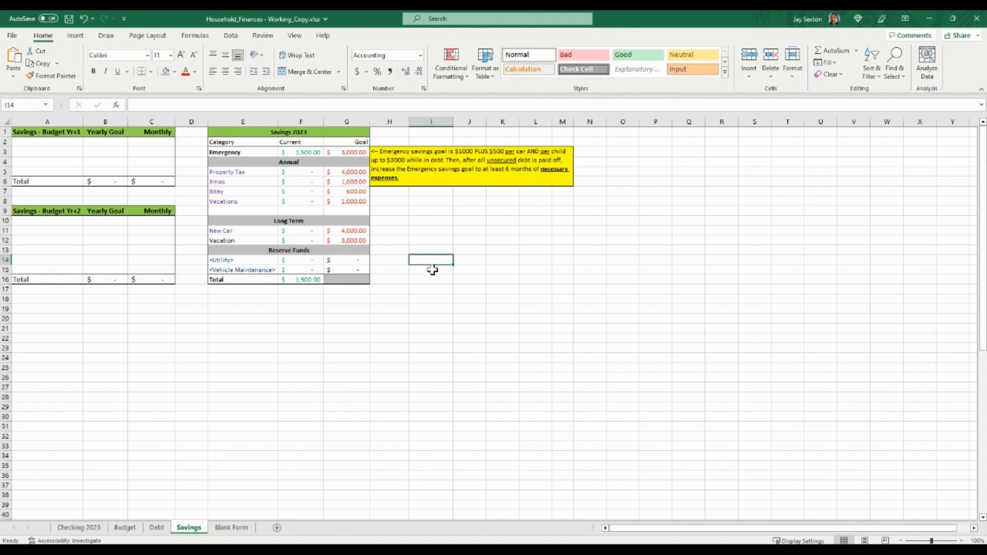
{"action": "left_click", "coordinate": [302, 231]}
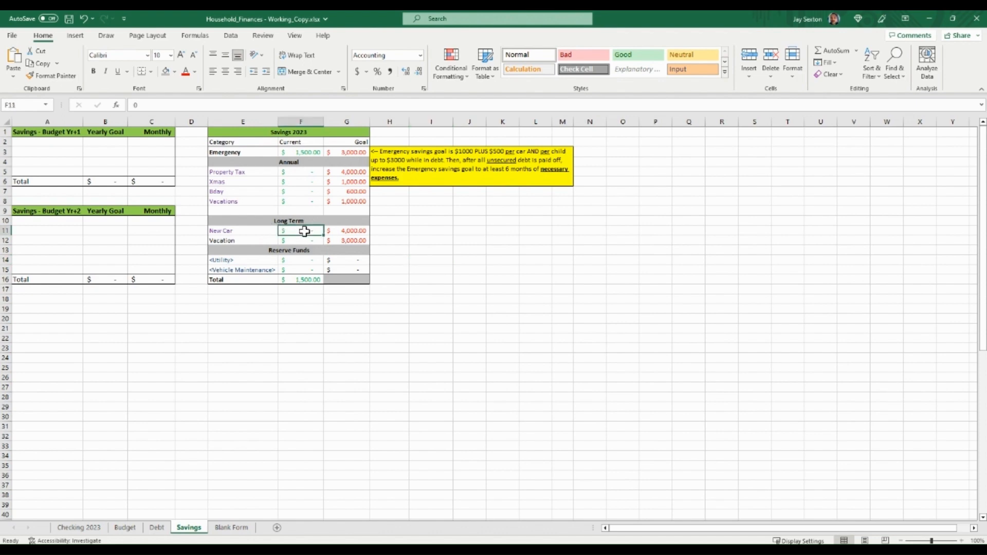
{"action": "left_click", "coordinate": [347, 232]}
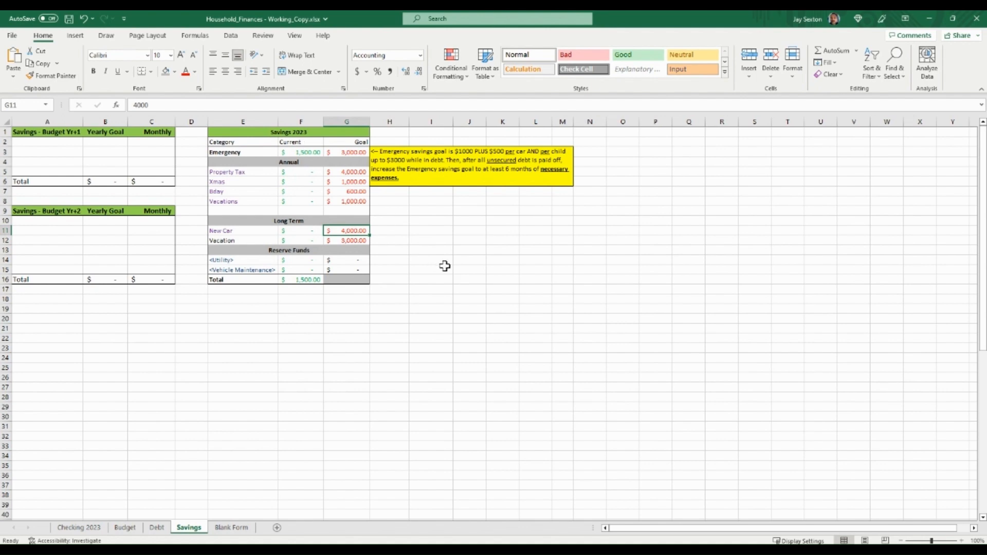
{"action": "left_click", "coordinate": [385, 340]}
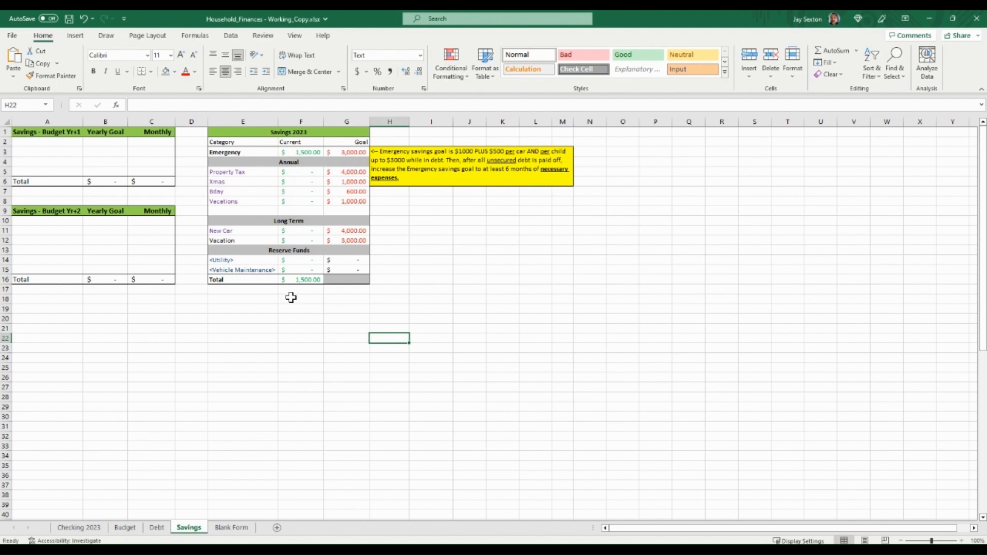
{"action": "left_click", "coordinate": [50, 141]}
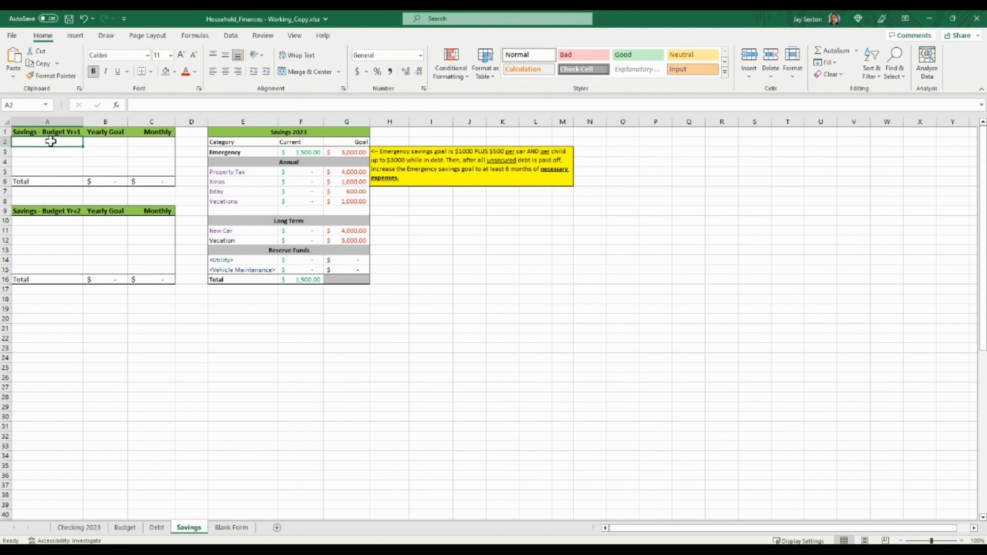
{"action": "type", "text": "P"}
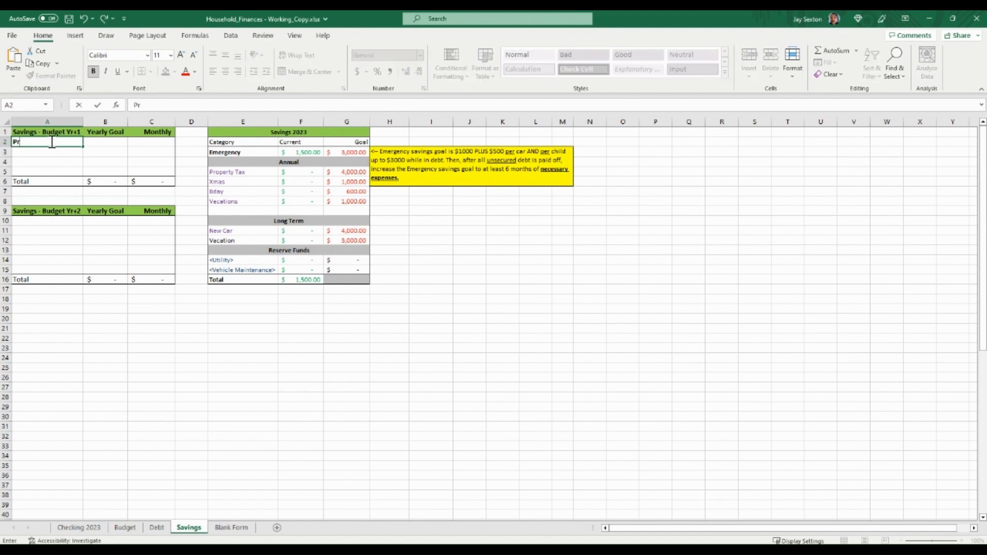
{"action": "key", "text": "Escape"}
Copy the four Annual category names, Property Tax through Vacations, into the category columns of the Budget Yr+1 and Budget Yr+2 tables.
{"action": "left_click_drag", "start_coordinate": [240, 172], "coordinate": [238, 198]}
{"action": "key", "text": "ctrl+c"}
{"action": "left_click_drag", "start_coordinate": [51, 141], "coordinate": [49, 168]}
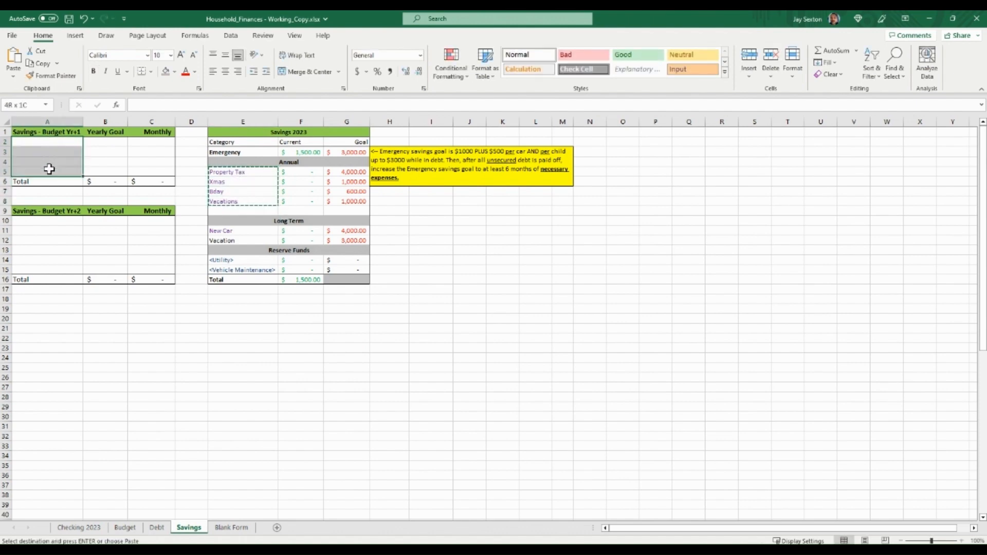
{"action": "key", "text": "ctrl+v"}
{"action": "left_click_drag", "start_coordinate": [94, 325], "coordinate": [80, 321]}
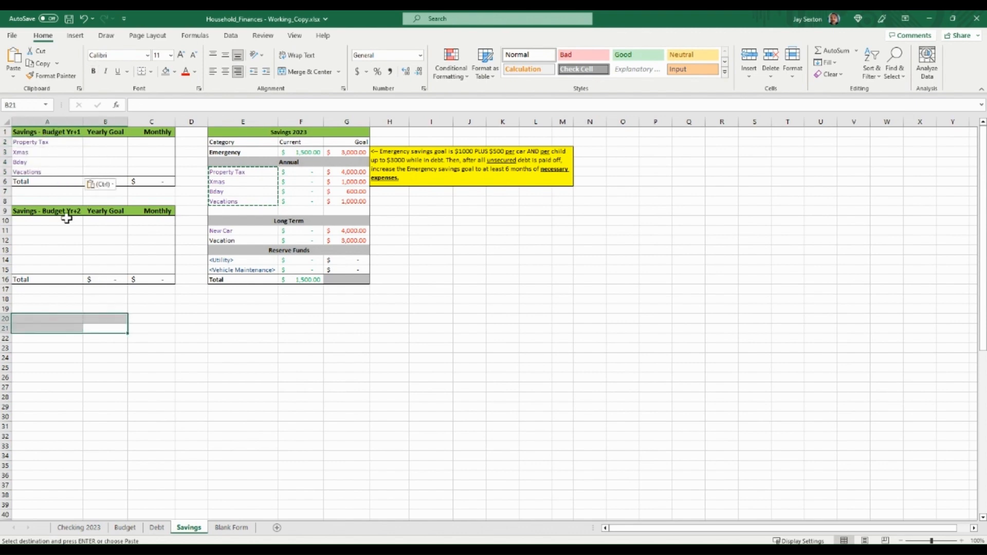
{"action": "left_click_drag", "start_coordinate": [67, 220], "coordinate": [62, 250]}
{"action": "key", "text": "ctrl+v"}
{"action": "left_click", "coordinate": [80, 357]}
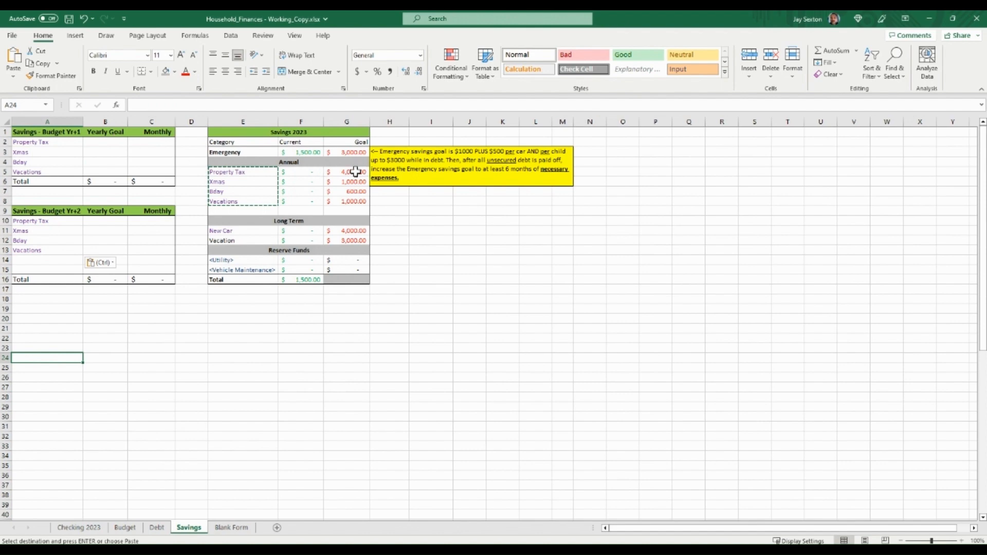
Copy the four Annual goal amounts into the Yearly Goal columns of the Budget Yr+1 and Budget Yr+2 tables.
{"action": "left_click_drag", "start_coordinate": [356, 172], "coordinate": [352, 200]}
{"action": "key", "text": "ctrl+c"}
{"action": "left_click_drag", "start_coordinate": [98, 142], "coordinate": [97, 170]}
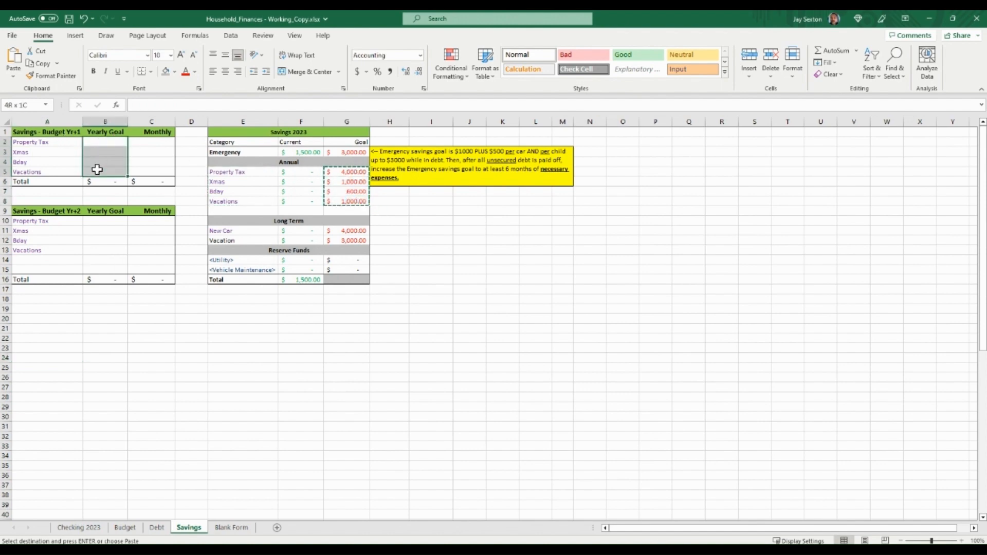
{"action": "key", "text": "ctrl+v"}
{"action": "left_click_drag", "start_coordinate": [101, 221], "coordinate": [101, 254]}
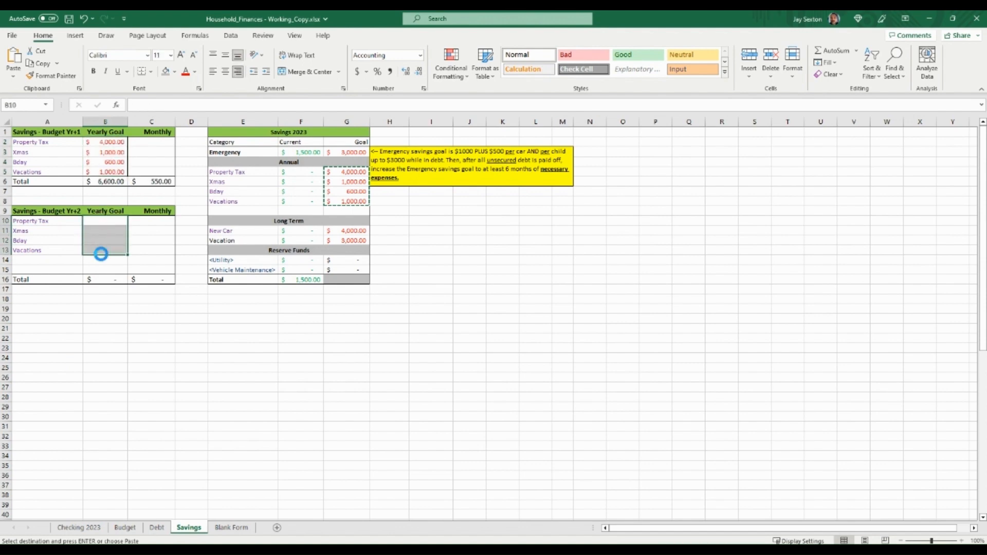
{"action": "key", "text": "ctrl+v"}
{"action": "left_click", "coordinate": [124, 347]}
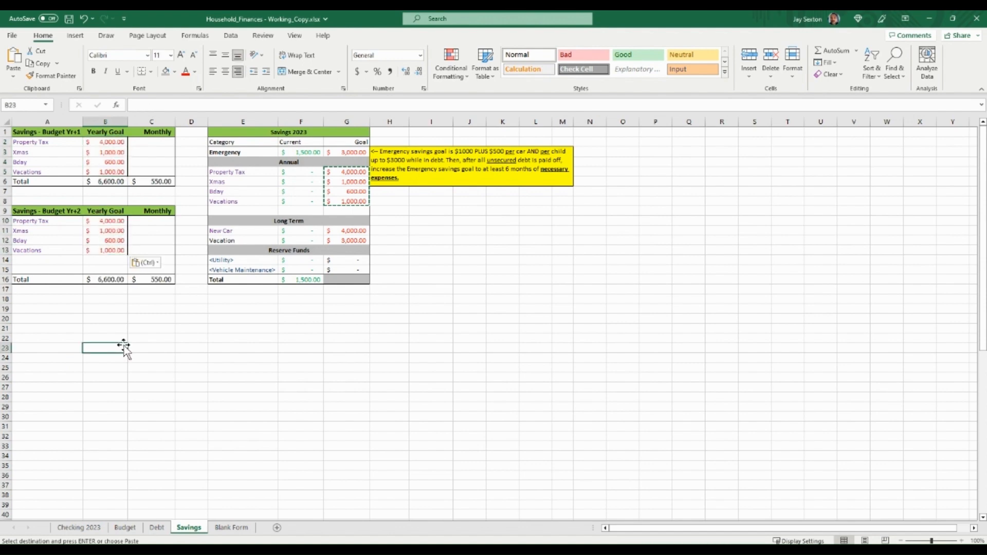
Set the Property Tax yearly goal to 4200 in both the Budget Yr+1 and Budget Yr+2 tables.
{"action": "left_click", "coordinate": [113, 143]}
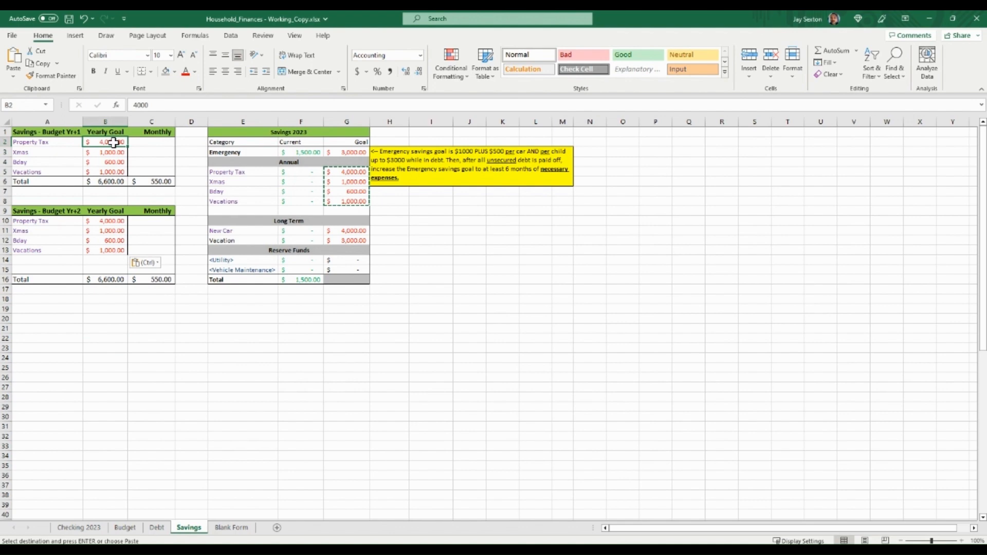
{"action": "type", "text": "4,20"}
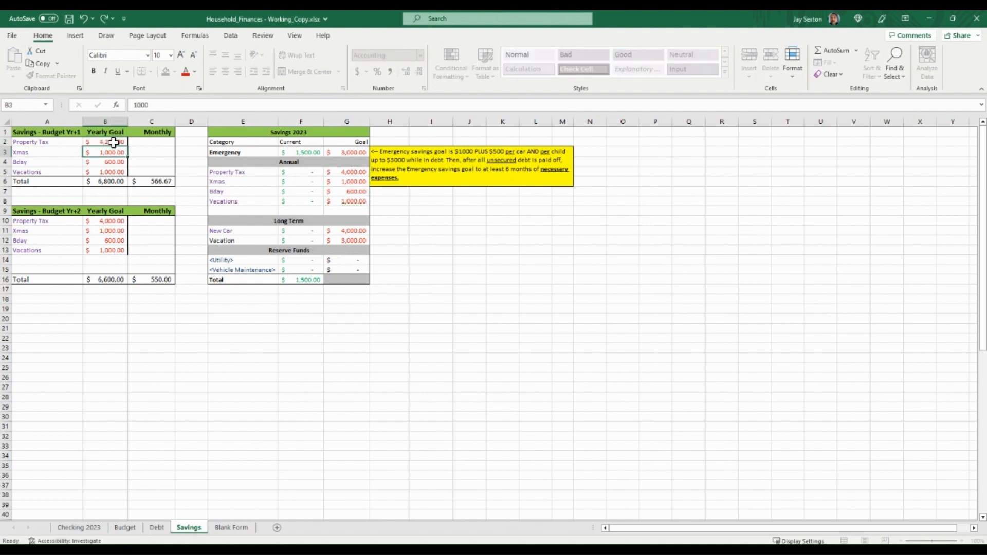
{"action": "type", "text": "0"}
{"action": "key", "text": "Return"}
{"action": "left_click", "coordinate": [112, 221]}
{"action": "type", "text": "4200"}
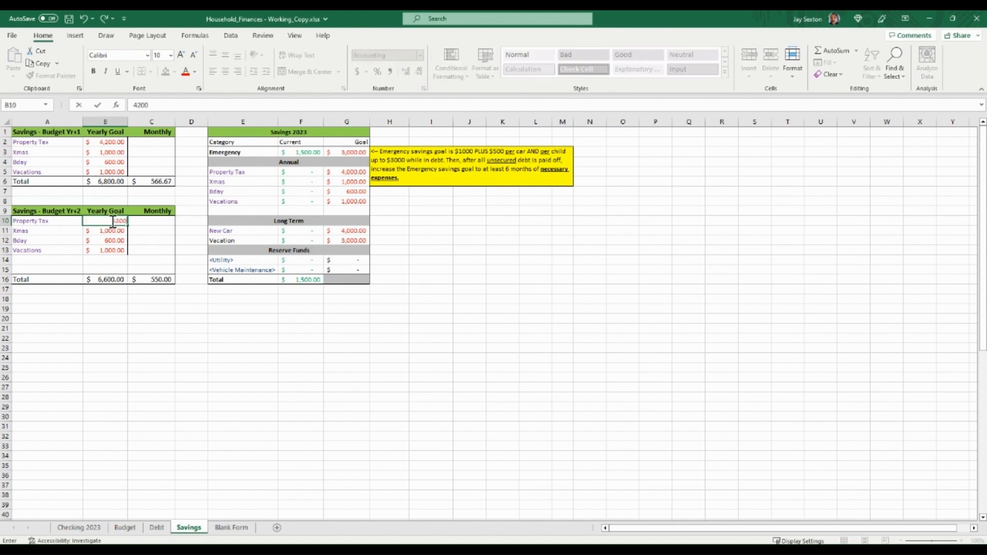
{"action": "key", "text": "Return"}
{"action": "left_click", "coordinate": [114, 310]}
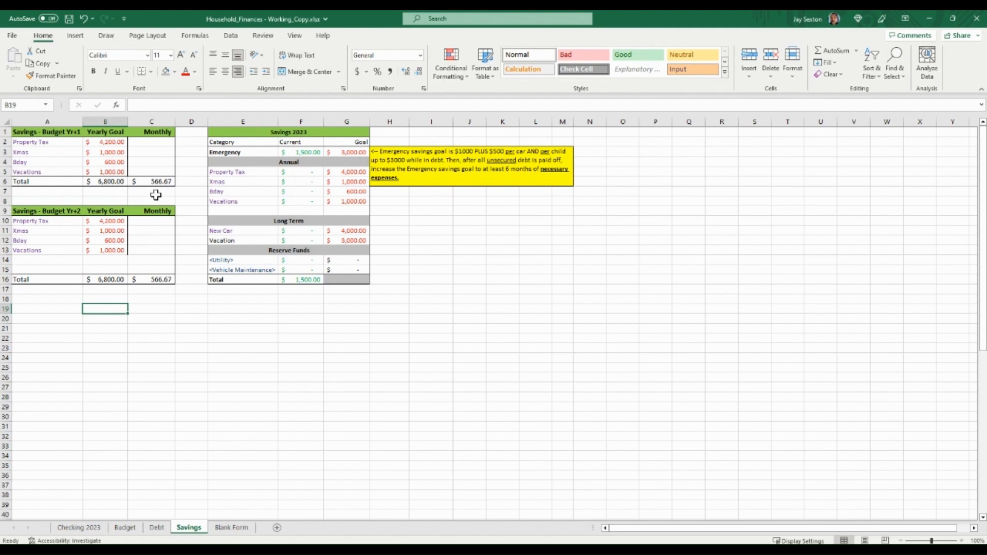
Add a right border to the Yearly Goal total cell B6 in the Budget Yr+1 table.
{"action": "left_click", "coordinate": [122, 181]}
{"action": "right_click", "coordinate": [122, 181]}
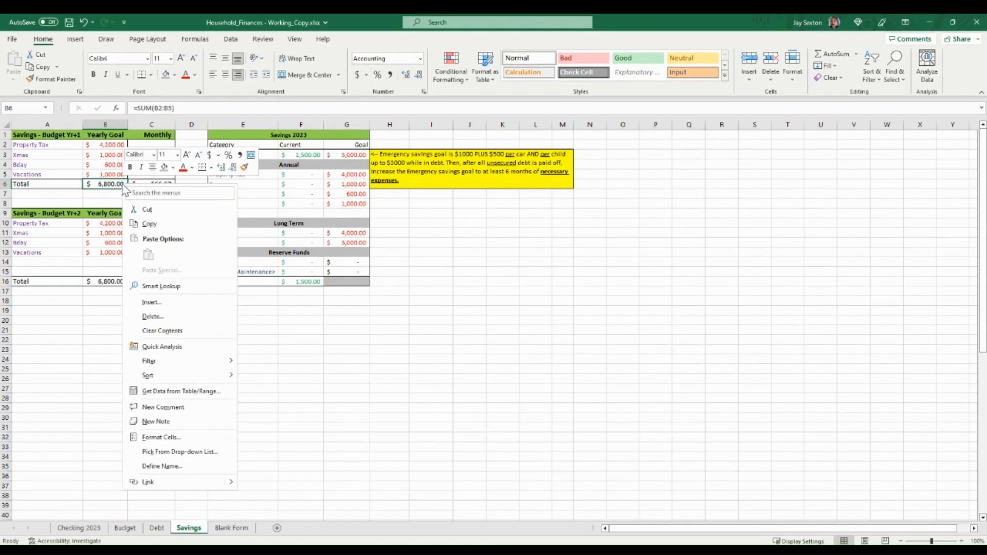
{"action": "left_click", "coordinate": [159, 437]}
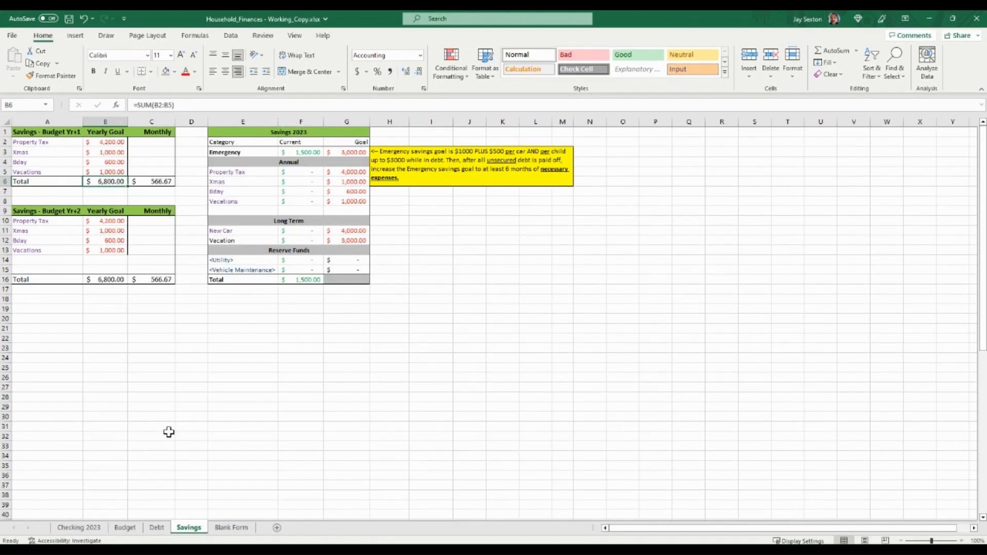
{"action": "left_click", "coordinate": [119, 180]}
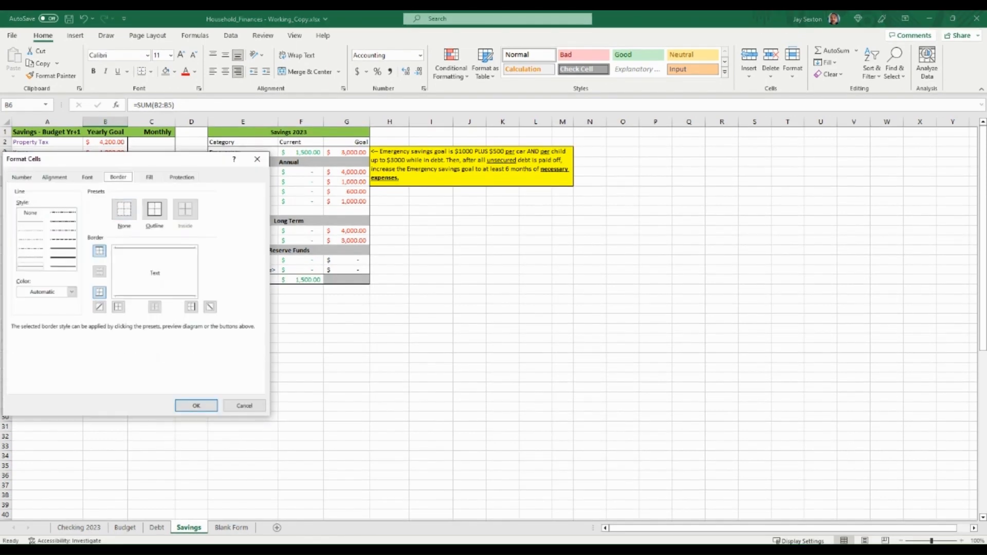
{"action": "left_click", "coordinate": [191, 307]}
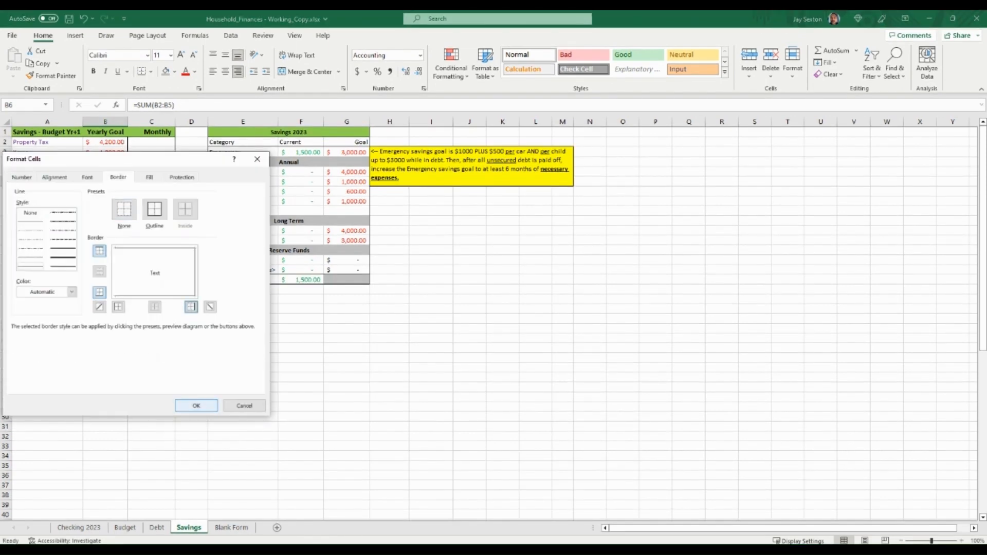
{"action": "left_click", "coordinate": [196, 405]}
{"action": "left_click", "coordinate": [164, 390]}
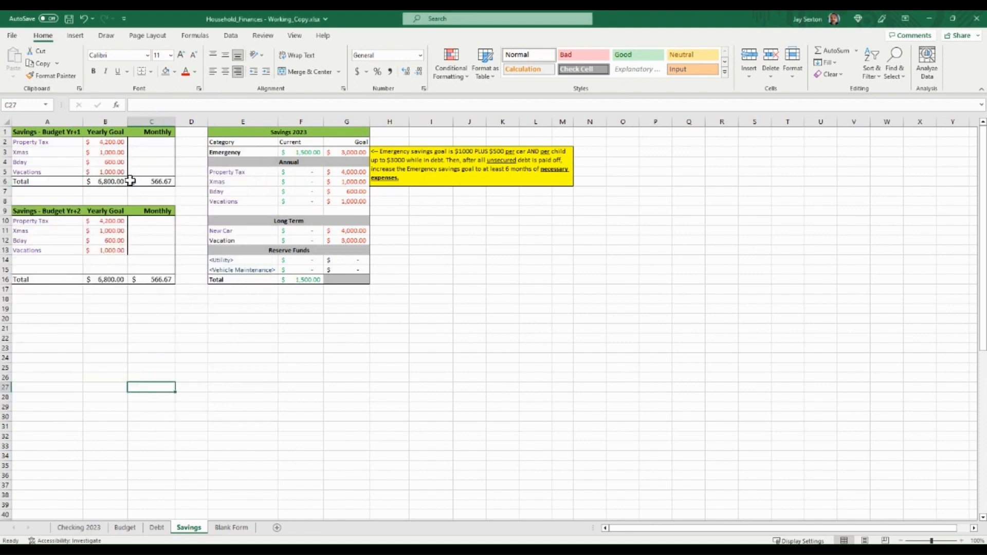
Add a right border to the empty Yearly Goal cells B14:B15 in the Budget Yr+2 table.
{"action": "left_click_drag", "start_coordinate": [121, 258], "coordinate": [120, 267]}
{"action": "right_click", "coordinate": [120, 266]}
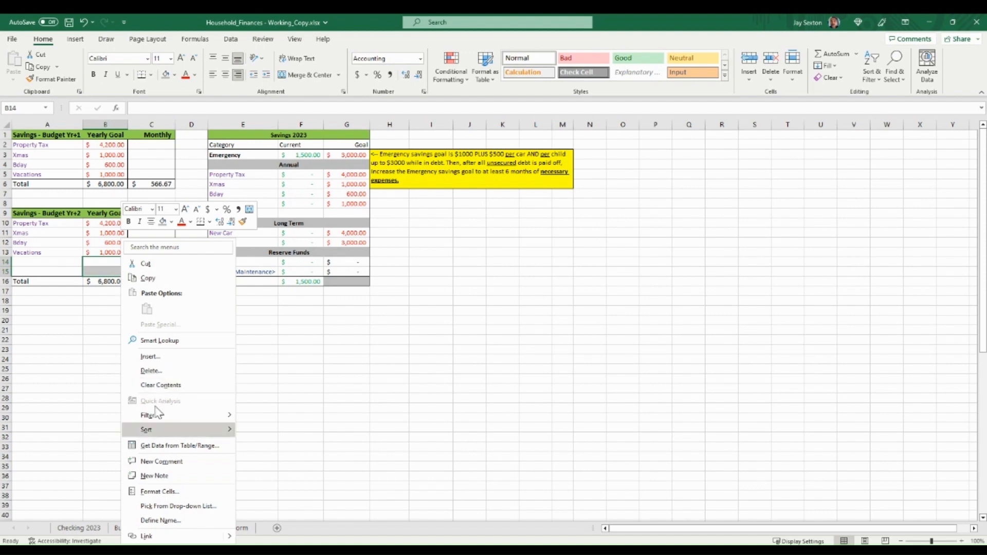
{"action": "left_click", "coordinate": [158, 492]}
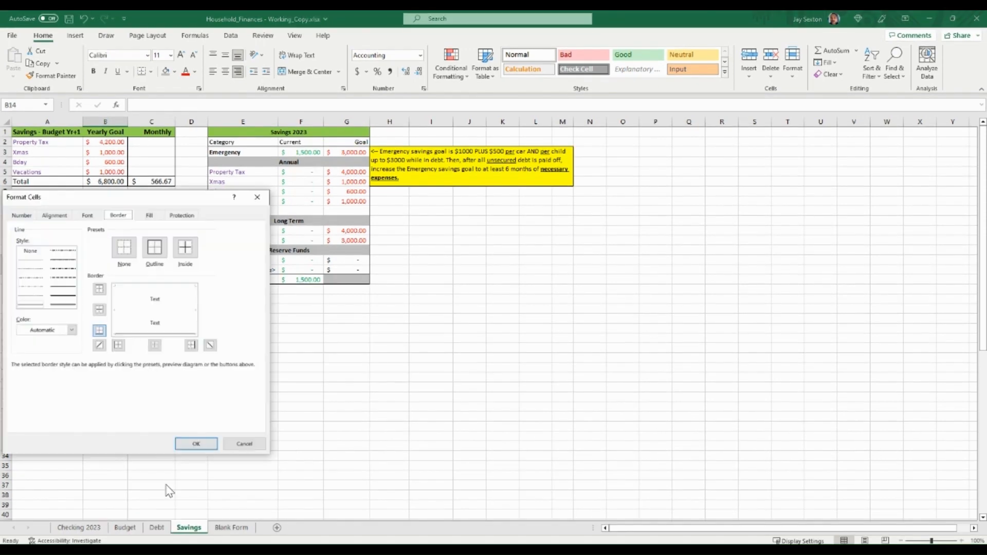
{"action": "left_click", "coordinate": [191, 345]}
{"action": "left_click", "coordinate": [197, 444]}
{"action": "left_click", "coordinate": [177, 399]}
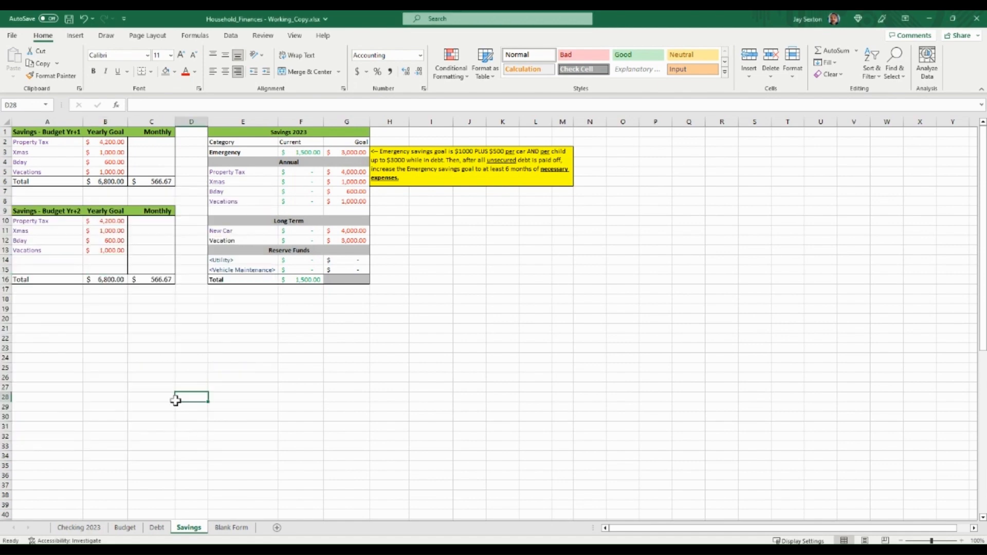
Add a right border to the Yearly Goal total cell B16 in the Budget Yr+2 table.
{"action": "left_click", "coordinate": [124, 280]}
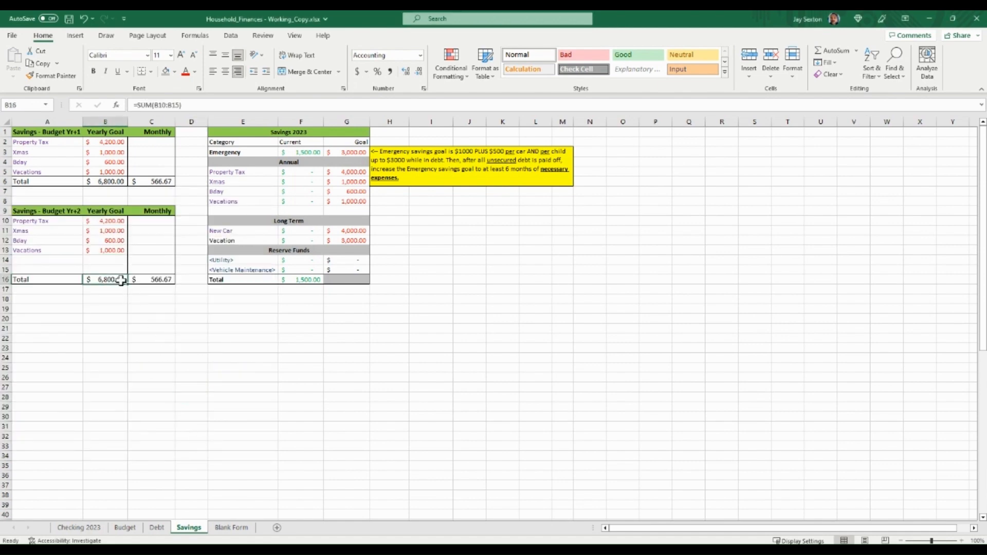
{"action": "right_click", "coordinate": [123, 280]}
{"action": "left_click", "coordinate": [158, 490]}
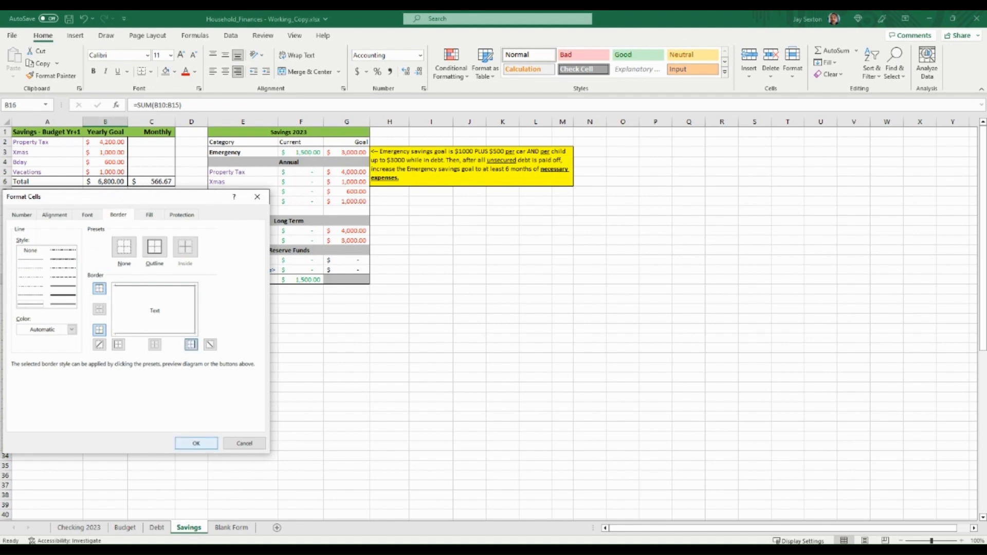
{"action": "left_click", "coordinate": [197, 444]}
{"action": "left_click", "coordinate": [132, 381]}
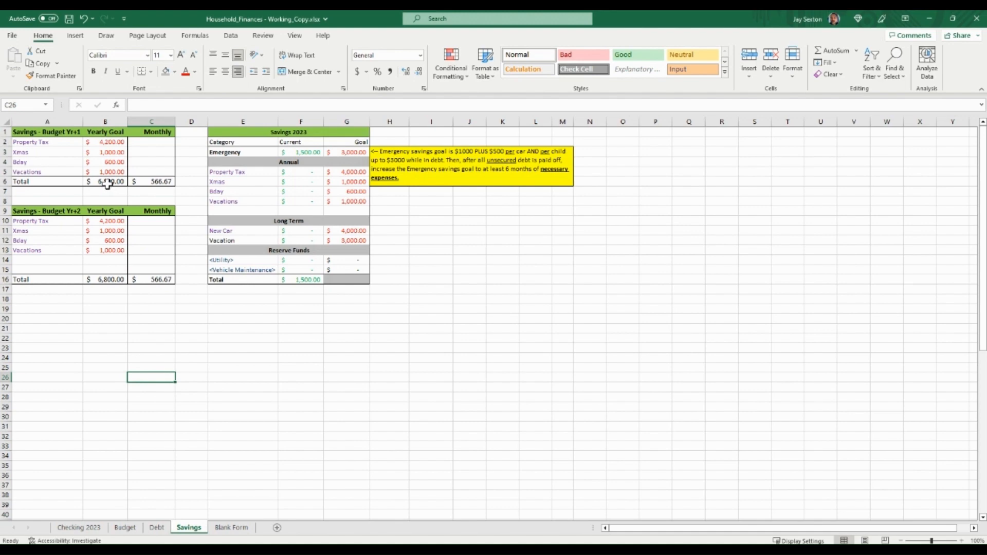
On the Debt sheet, clear the Highest Interest placeholder row A2:D2 and remove its red fill.
{"action": "left_click", "coordinate": [153, 184]}
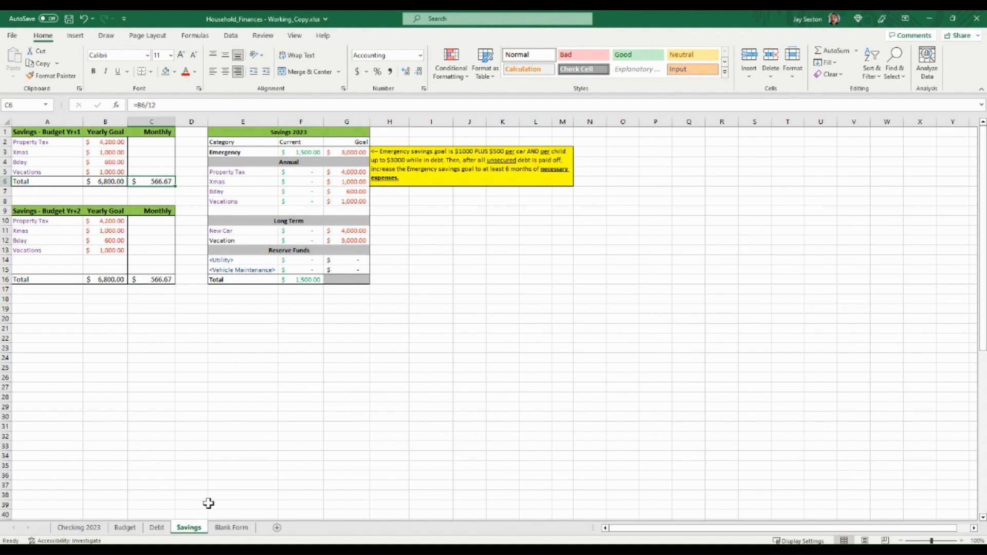
{"action": "left_click", "coordinate": [160, 530]}
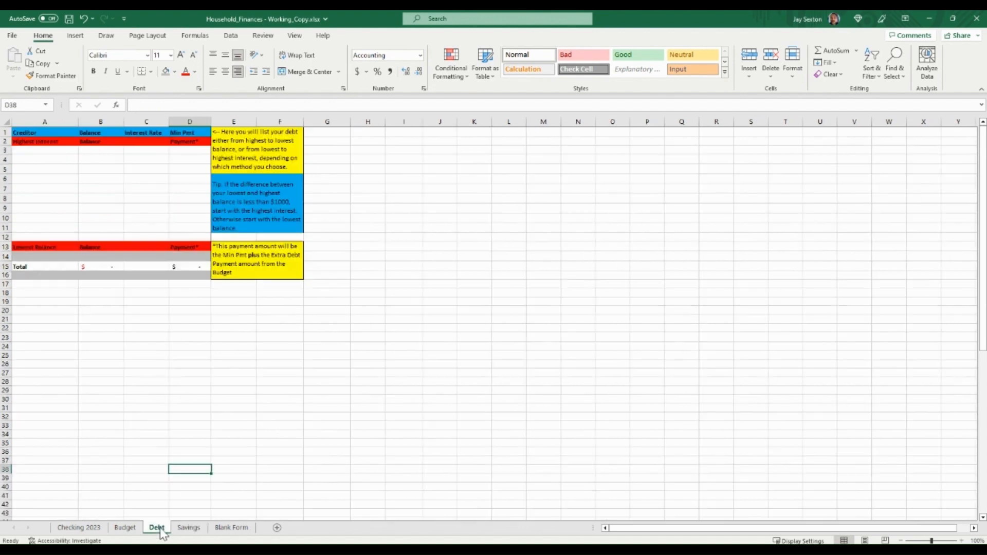
{"action": "left_click", "coordinate": [147, 401]}
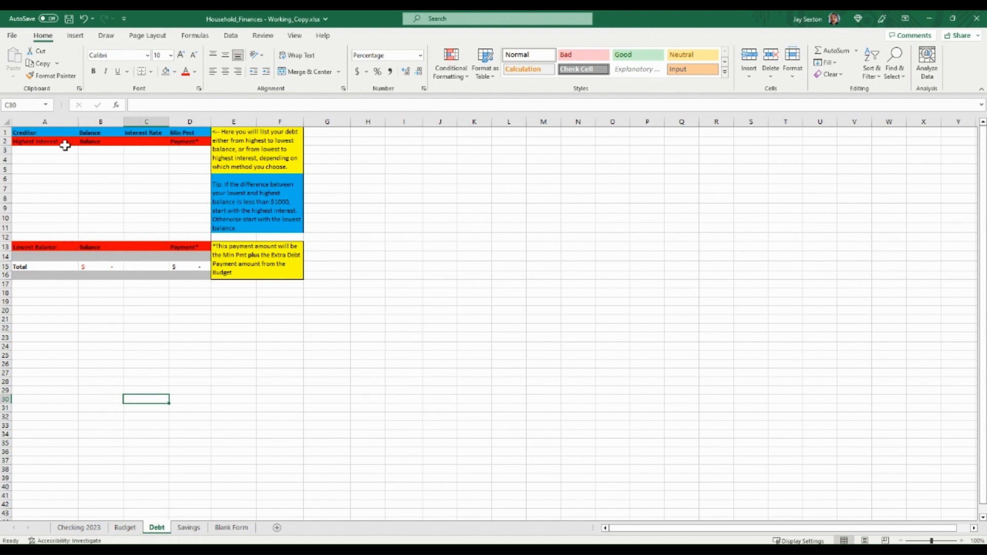
{"action": "left_click_drag", "start_coordinate": [67, 141], "coordinate": [174, 142]}
{"action": "key", "text": "Delete"}
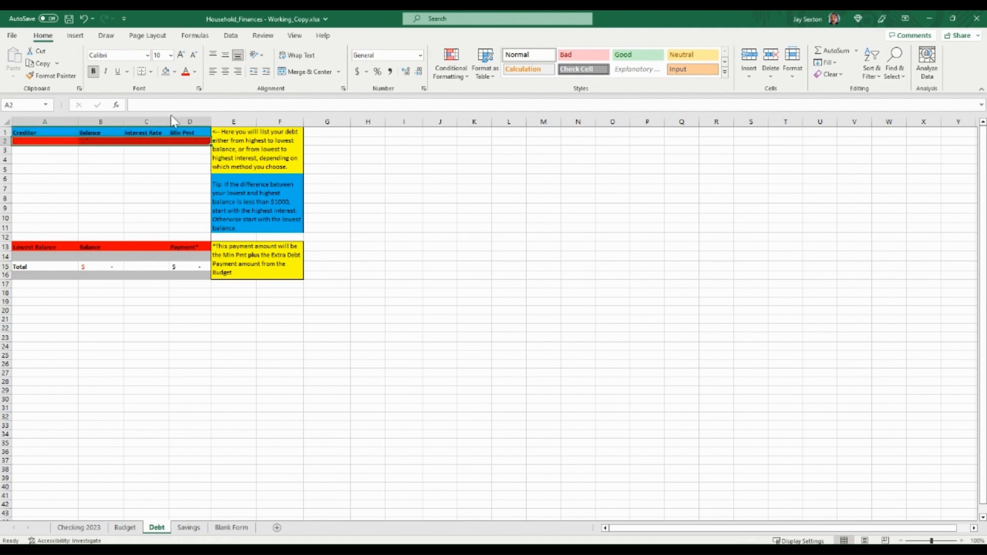
{"action": "left_click", "coordinate": [175, 71]}
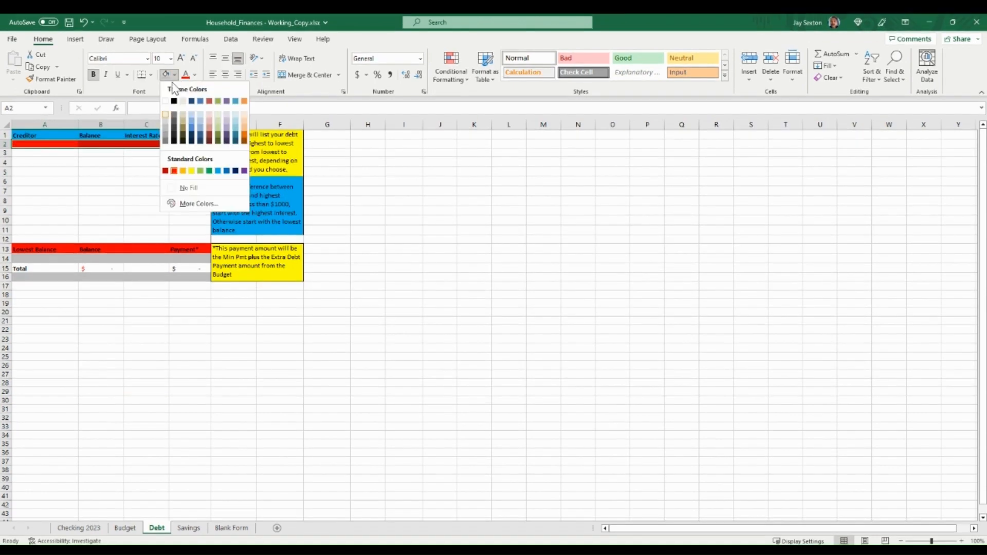
{"action": "left_click", "coordinate": [181, 183]}
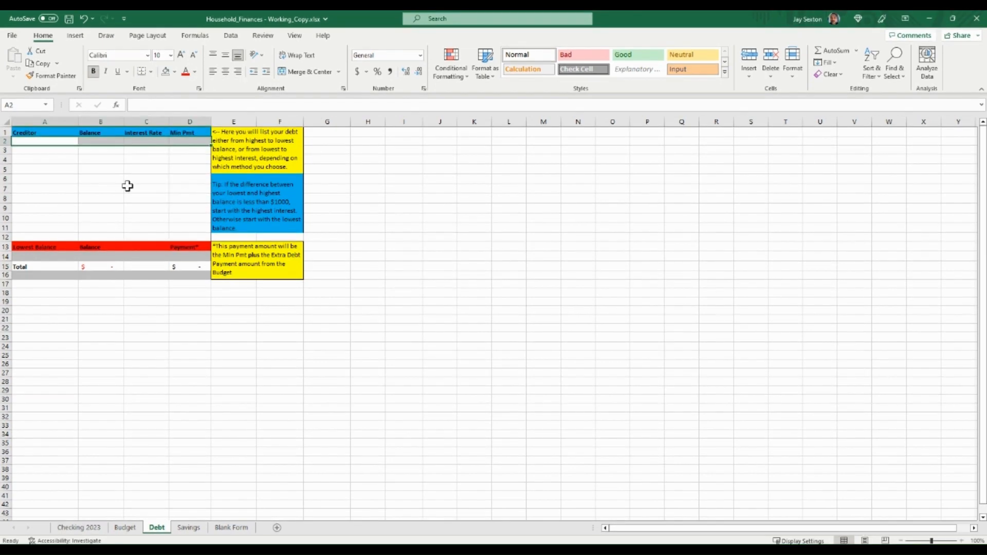
{"action": "left_click", "coordinate": [95, 186]}
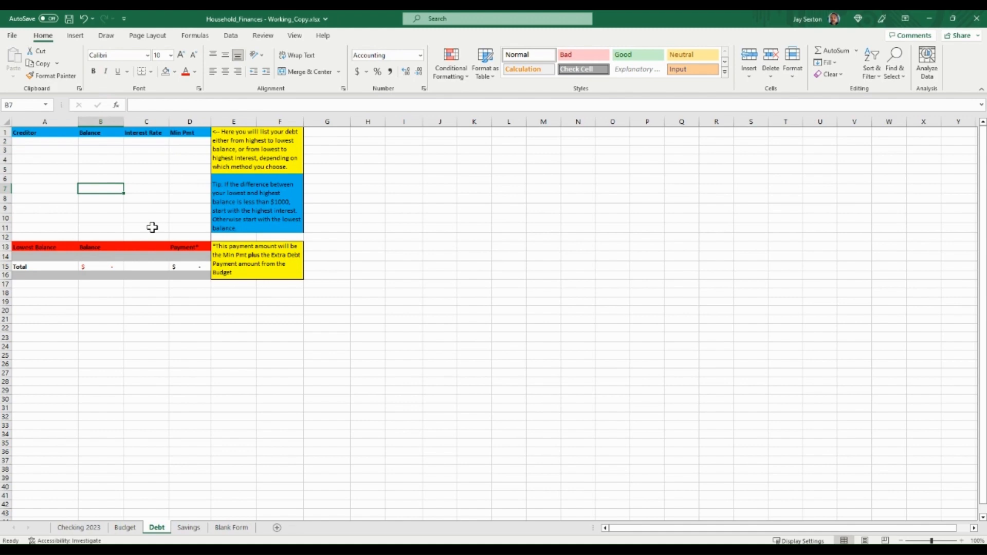
Fill the red row 13 with creditor Discover, balance 900 and minimum payment 70, leaving the interest rate blank.
{"action": "left_click", "coordinate": [50, 246]}
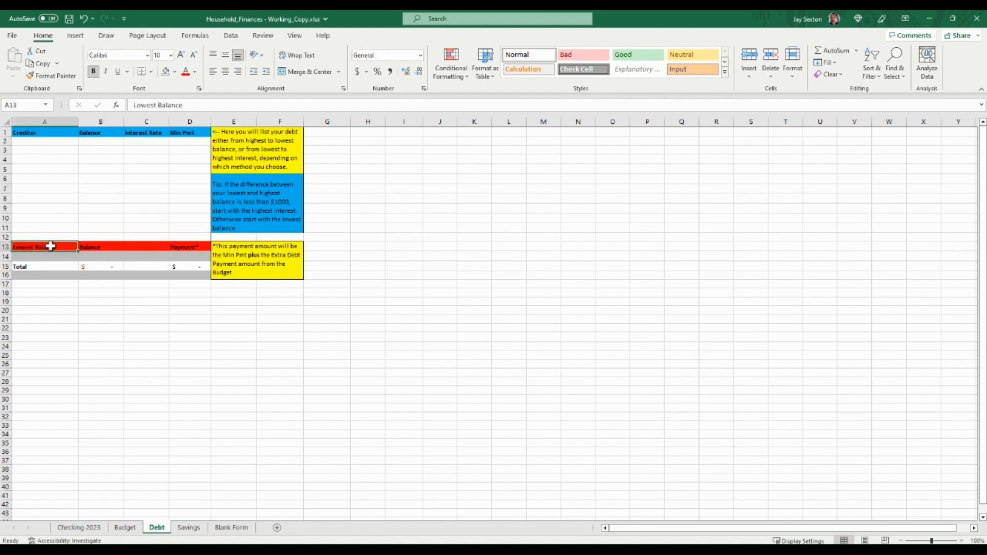
{"action": "type", "text": "Discover"}
{"action": "key", "text": "Tab"}
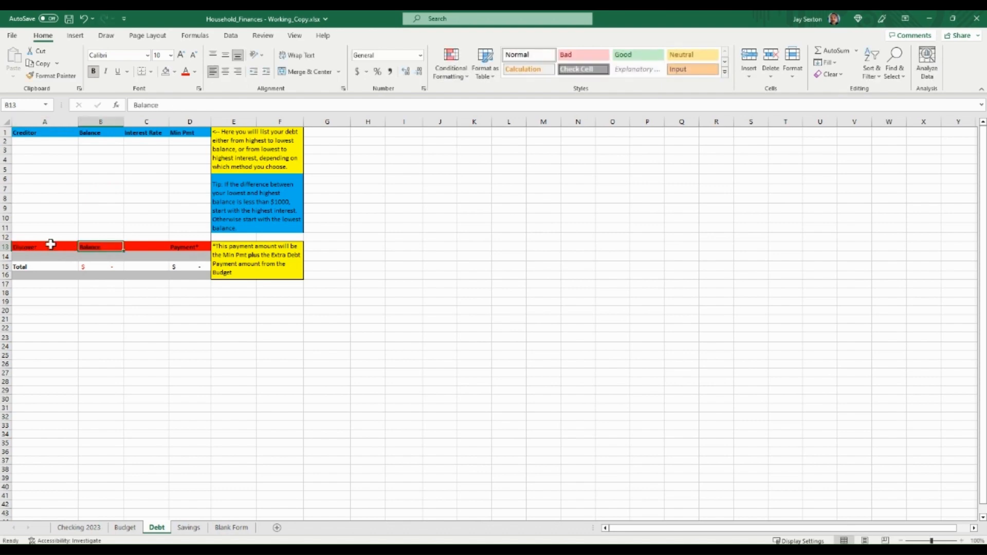
{"action": "type", "text": "900"}
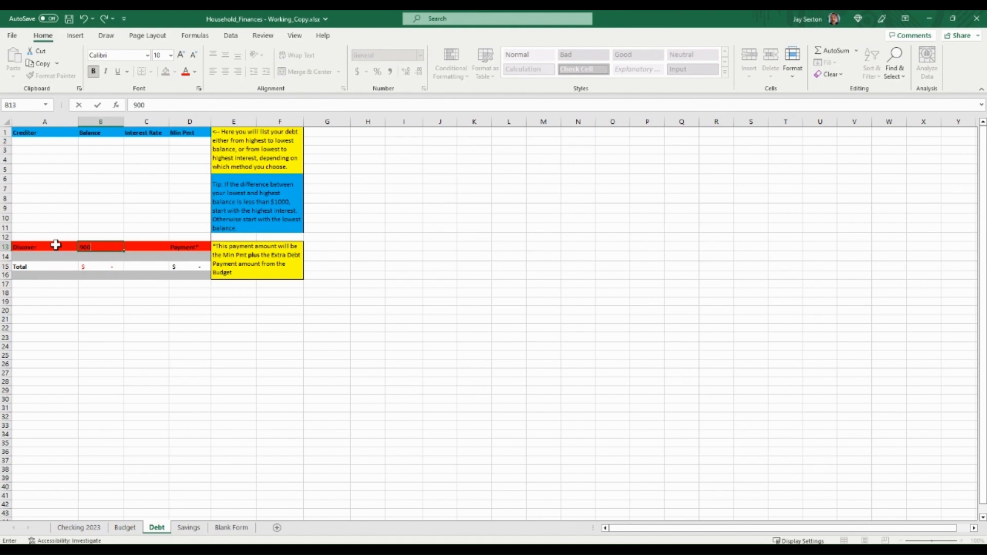
{"action": "key", "text": "Tab"}
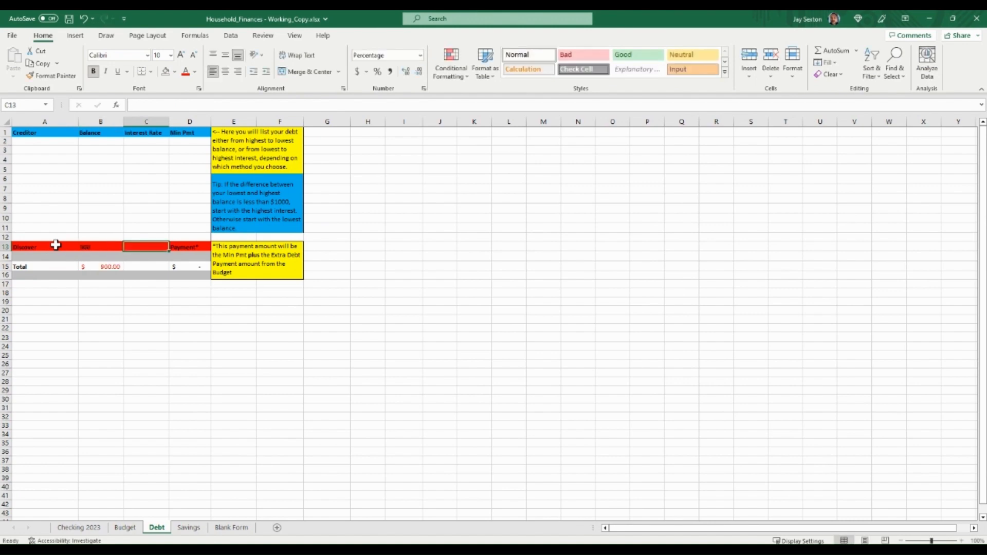
{"action": "key", "text": "Tab"}
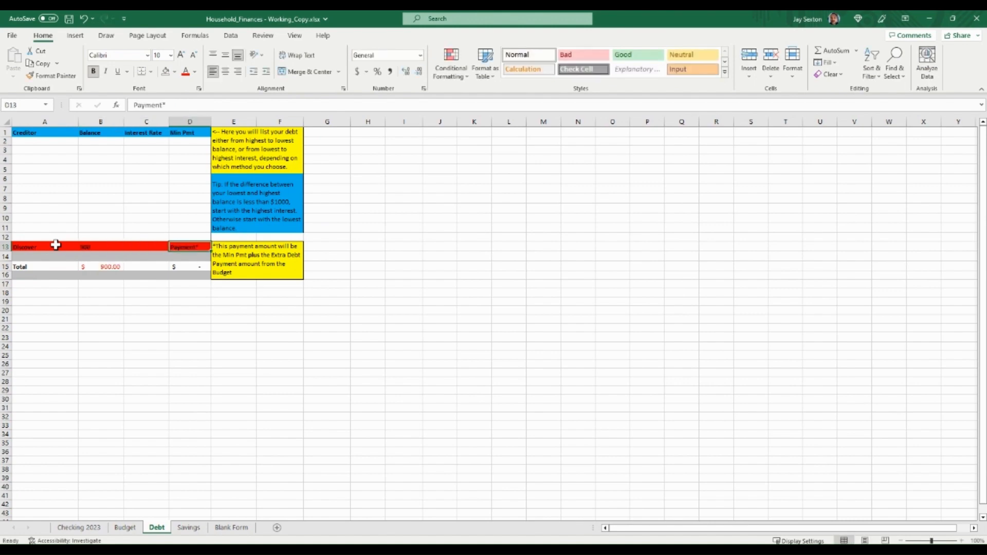
{"action": "type", "text": "7"}
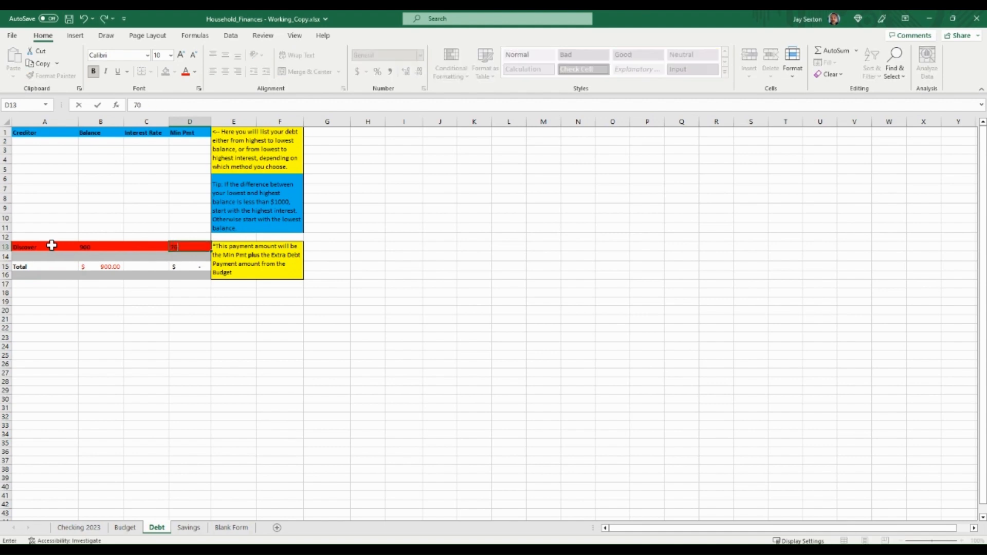
{"action": "type", "text": "0"}
{"action": "key", "text": "Return"}
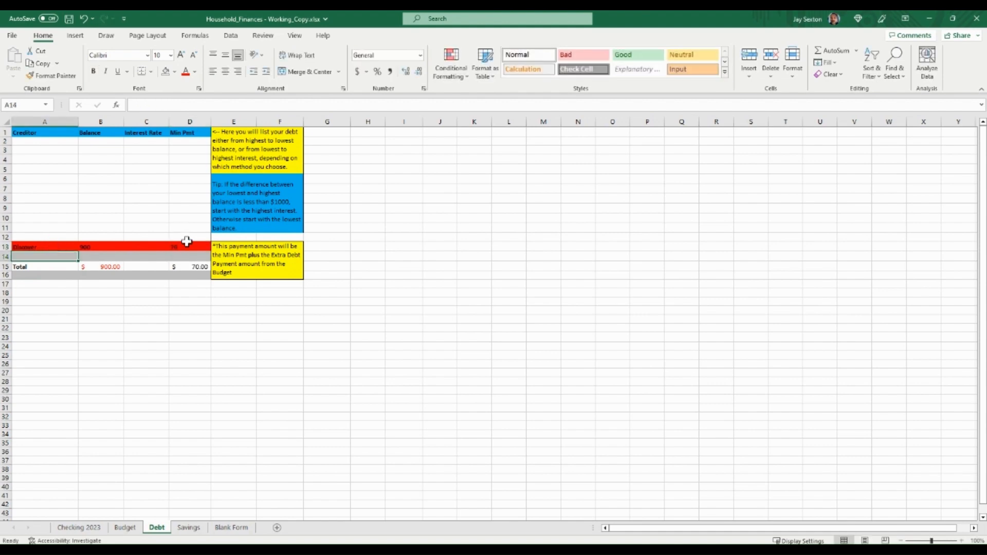
Apply the Accounting number format to the Min Pmt cells D2:D13.
{"action": "left_click", "coordinate": [189, 249]}
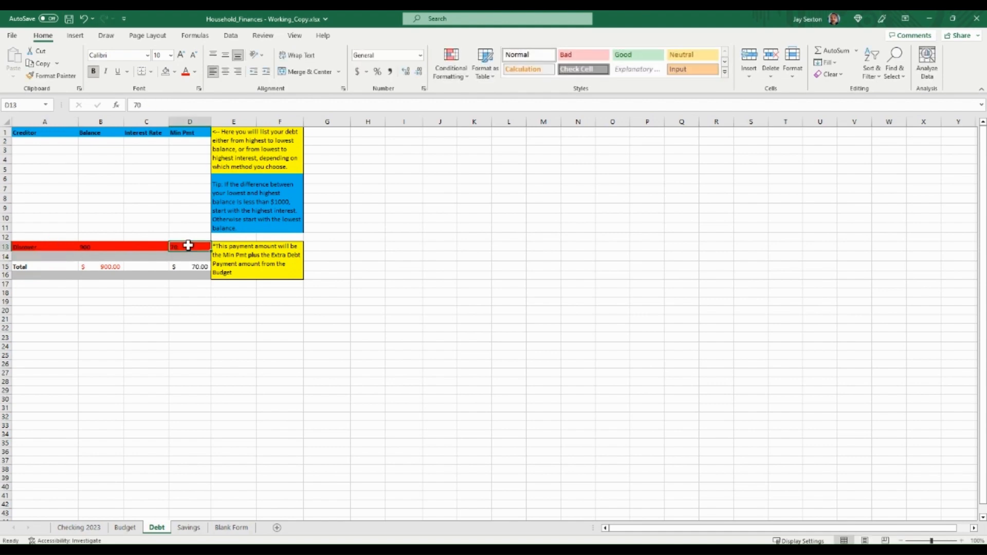
{"action": "left_click_drag", "start_coordinate": [189, 141], "coordinate": [191, 248]}
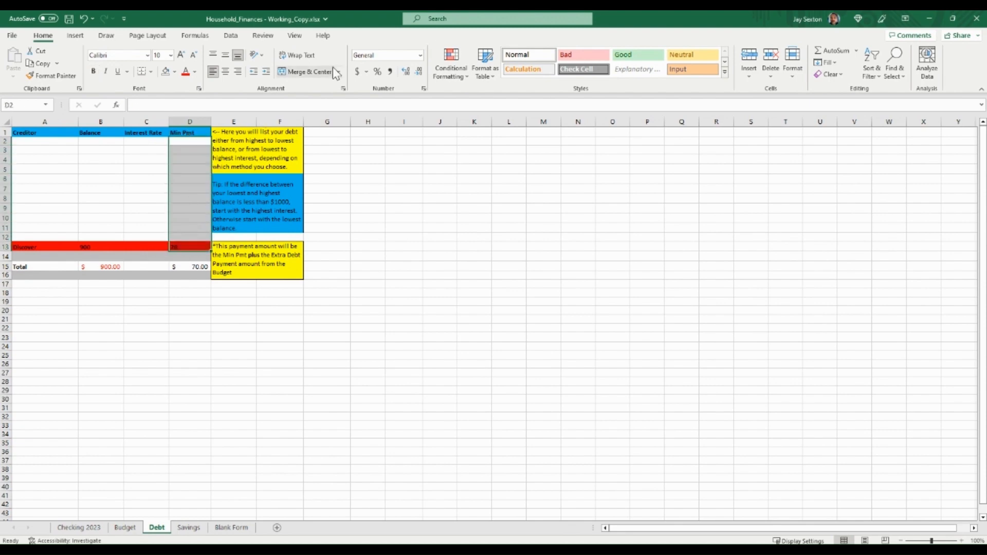
{"action": "left_click", "coordinate": [421, 55]}
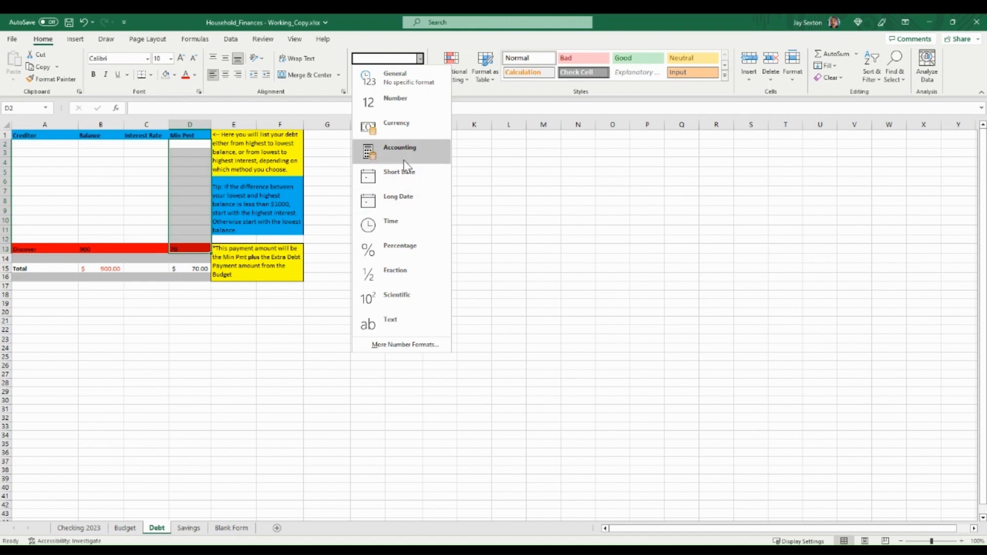
{"action": "left_click", "coordinate": [402, 147]}
{"action": "left_click", "coordinate": [270, 392]}
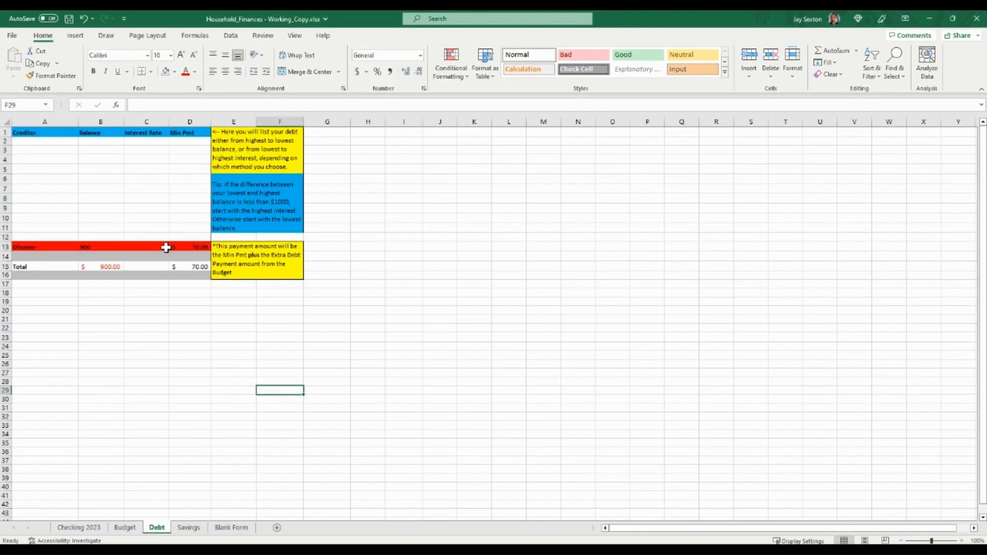
Apply the Accounting number format to the Balance cells B2:B13.
{"action": "left_click_drag", "start_coordinate": [103, 139], "coordinate": [104, 245]}
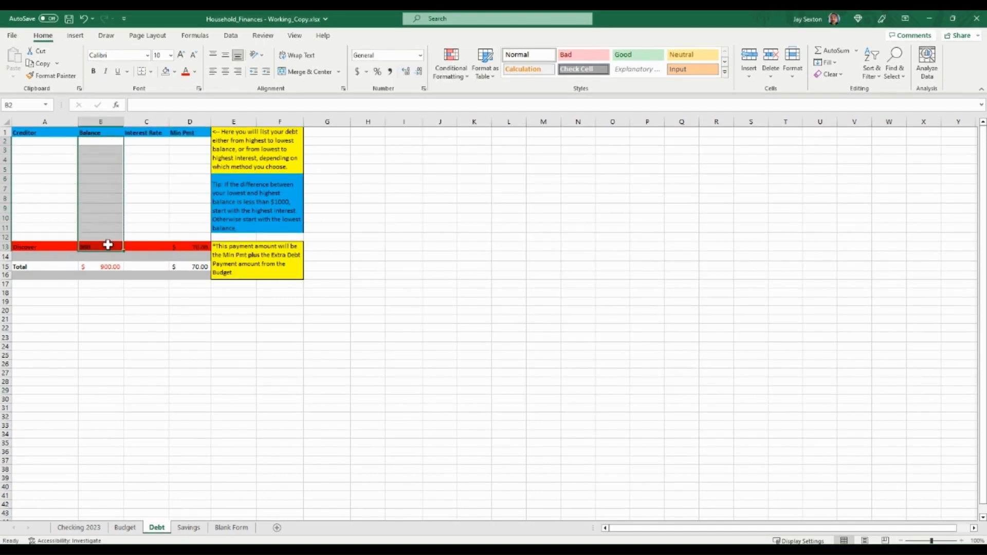
{"action": "left_click", "coordinate": [421, 55]}
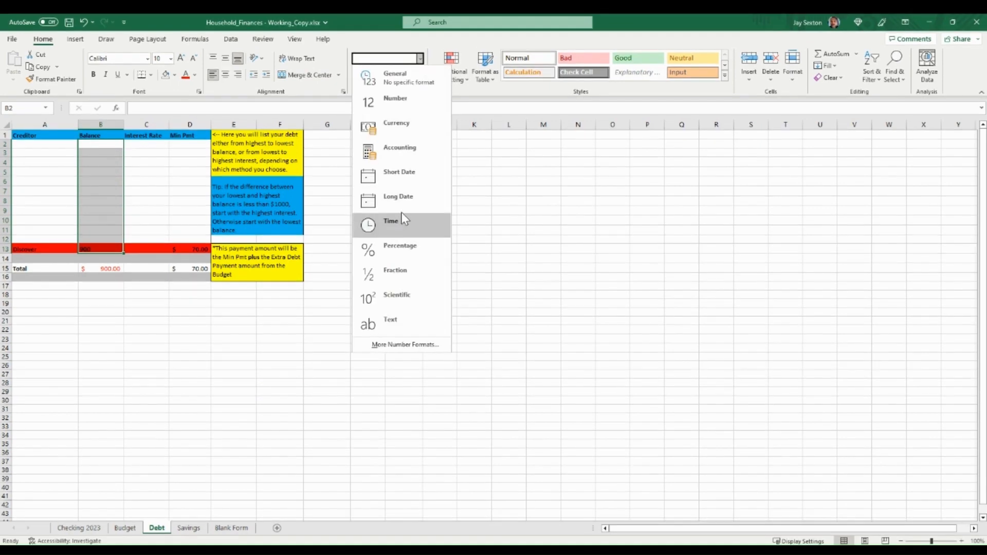
{"action": "left_click", "coordinate": [398, 163]}
{"action": "left_click", "coordinate": [202, 386]}
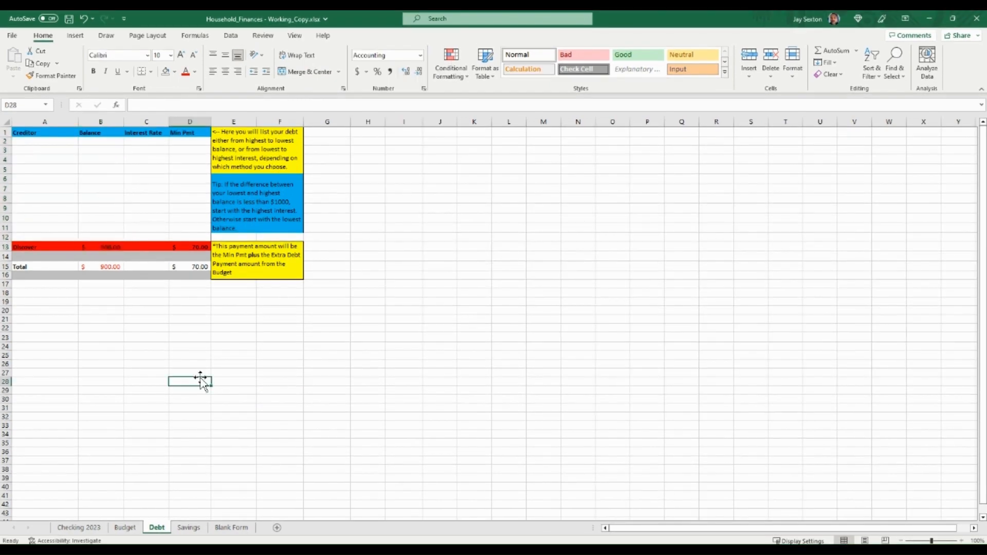
Review the Balance and Min Pmt totals on the Debt sheet and the Extra Debt Payment on the Budget sheet.
{"action": "left_click", "coordinate": [110, 266]}
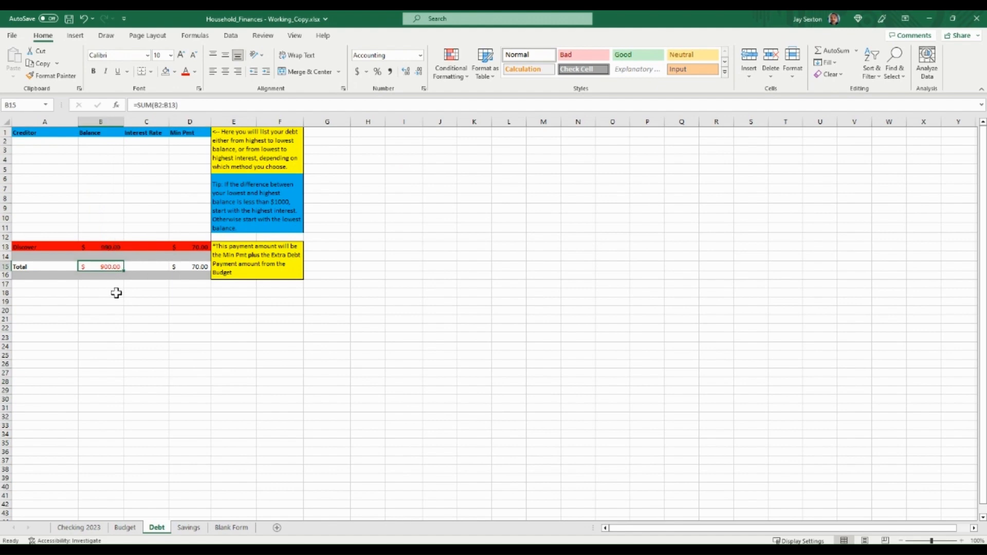
{"action": "left_click", "coordinate": [199, 266]}
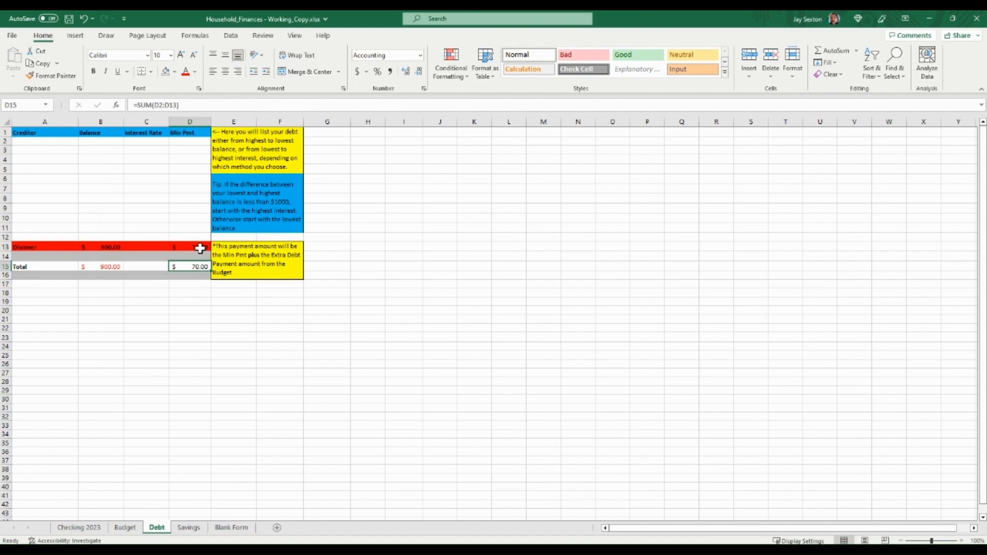
{"action": "left_click", "coordinate": [197, 246]}
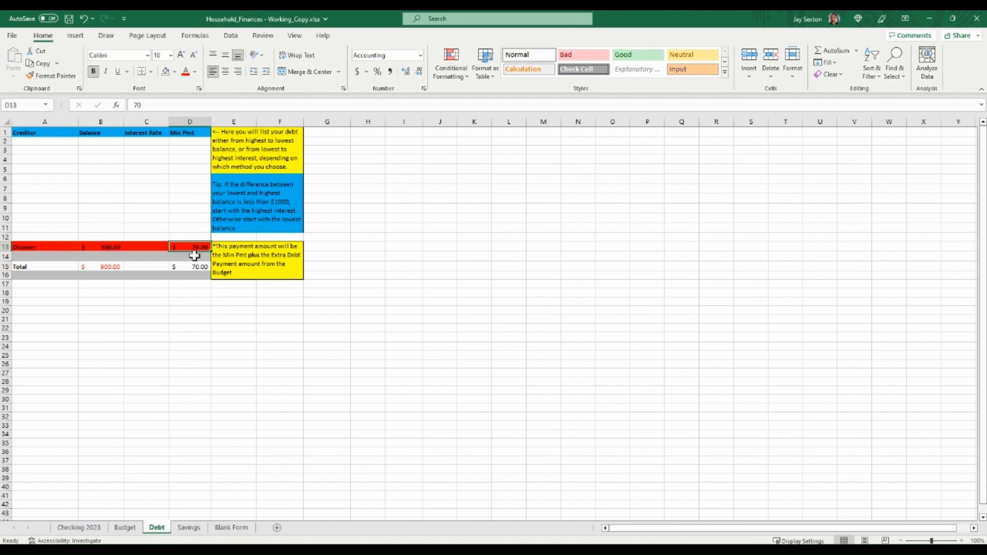
{"action": "left_click", "coordinate": [203, 346]}
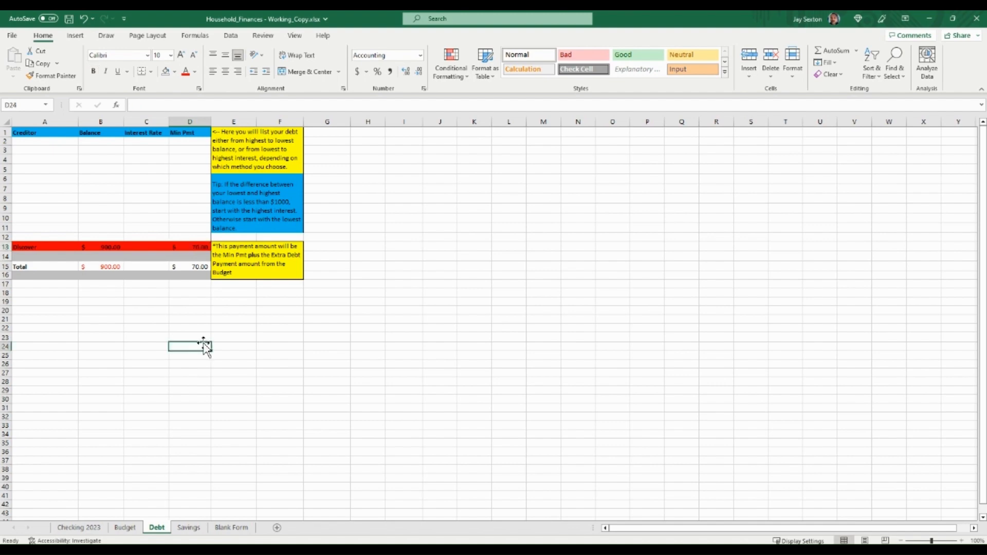
{"action": "left_click", "coordinate": [130, 533]}
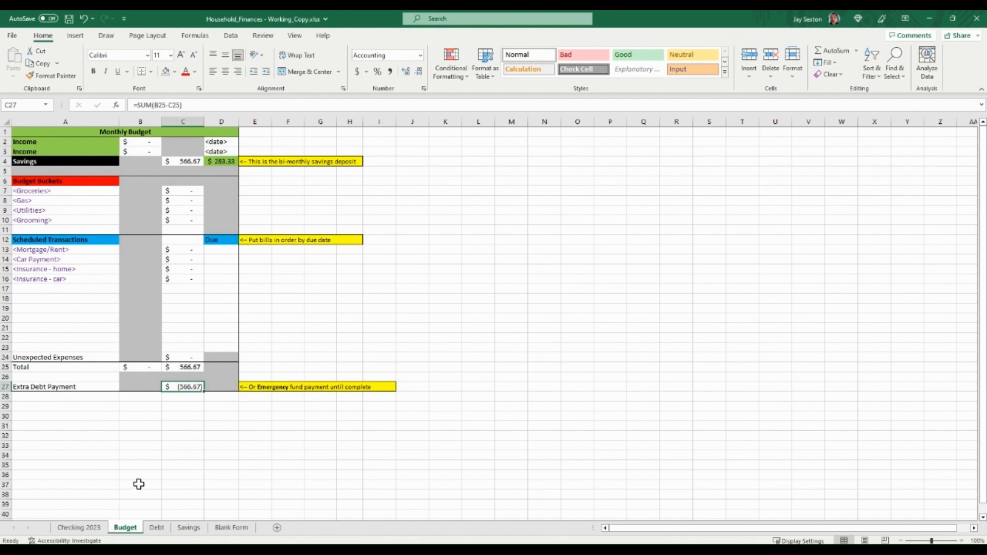
{"action": "left_click", "coordinate": [157, 528]}
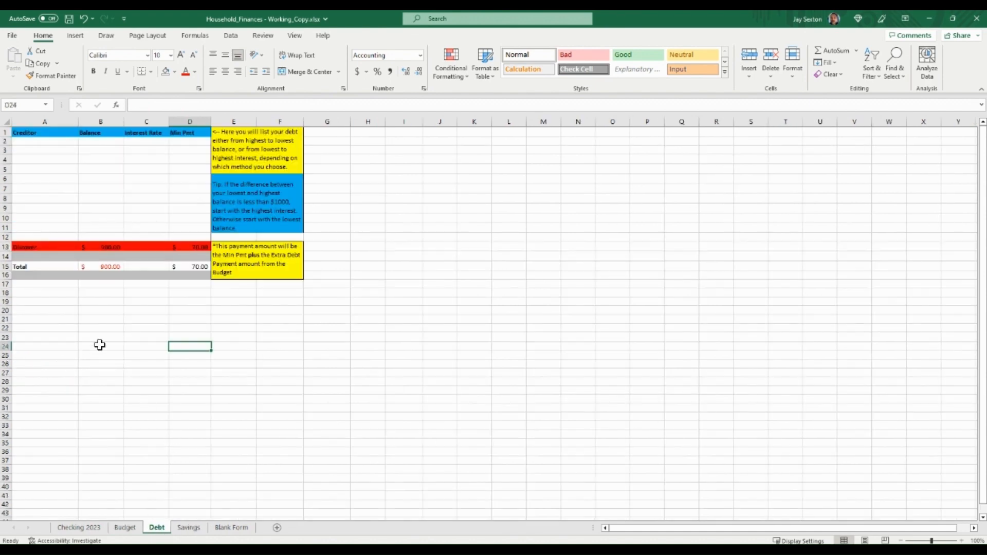
Fill row 12 of the debt list with creditor Citi, balance 1200 and minimum payment 110, leaving the interest rate blank.
{"action": "left_click", "coordinate": [51, 237]}
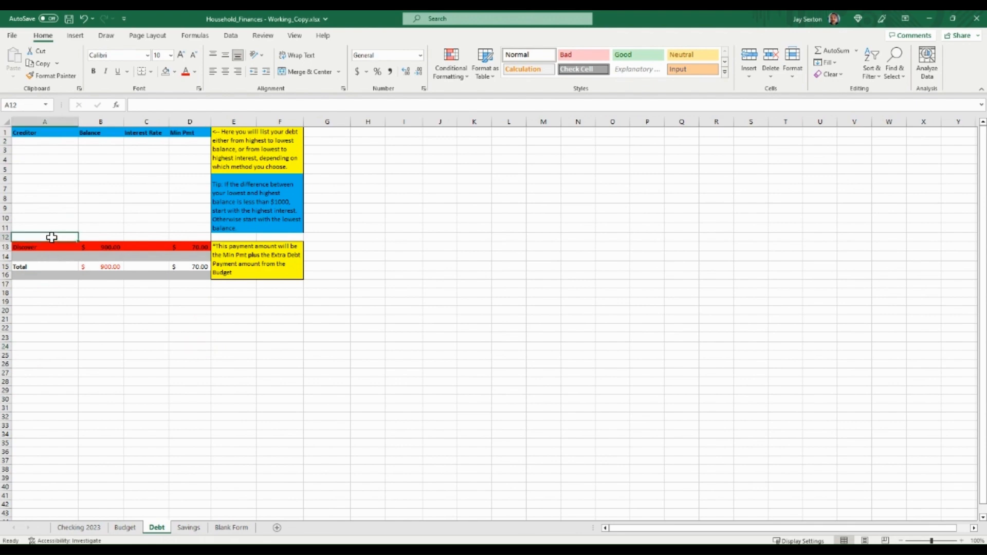
{"action": "type", "text": "Citi"}
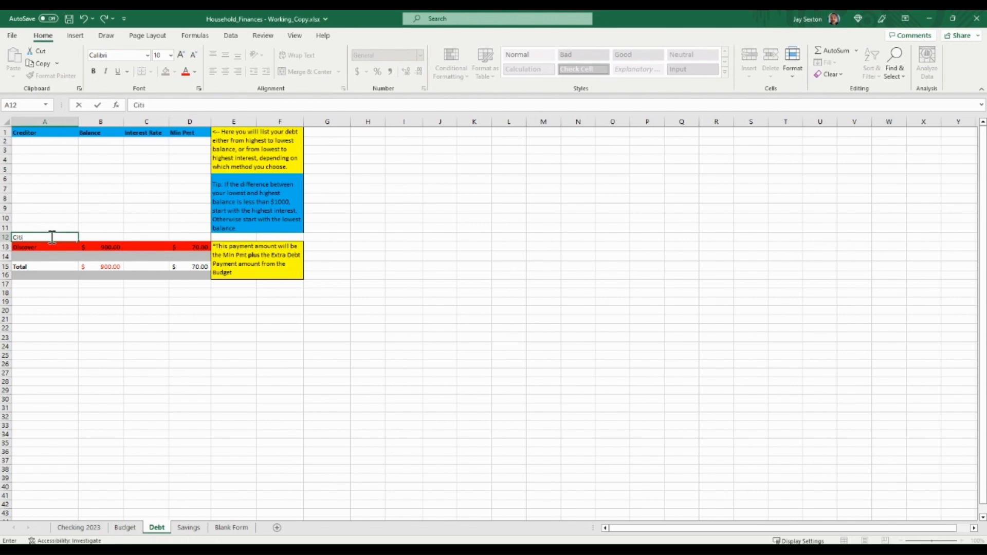
{"action": "key", "text": "Tab"}
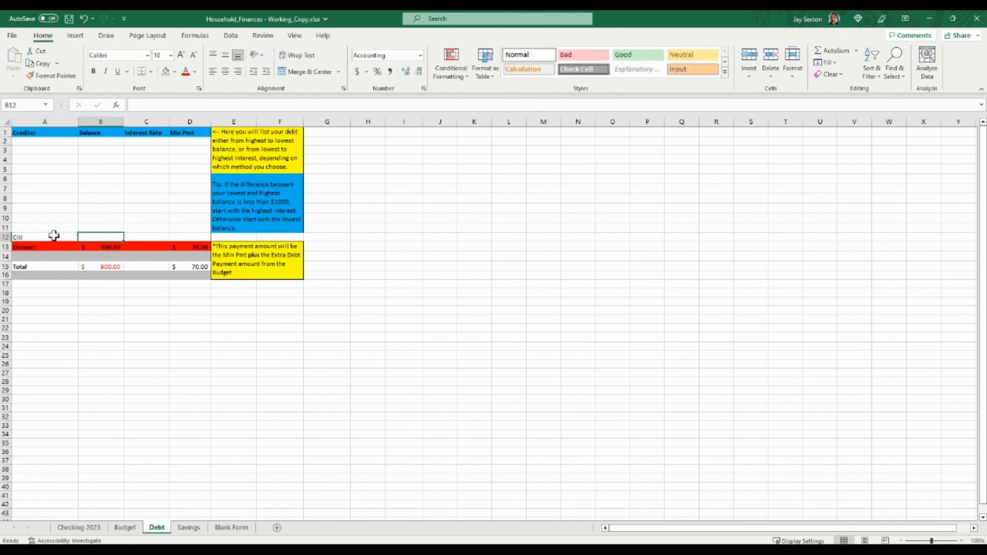
{"action": "type", "text": "1200"}
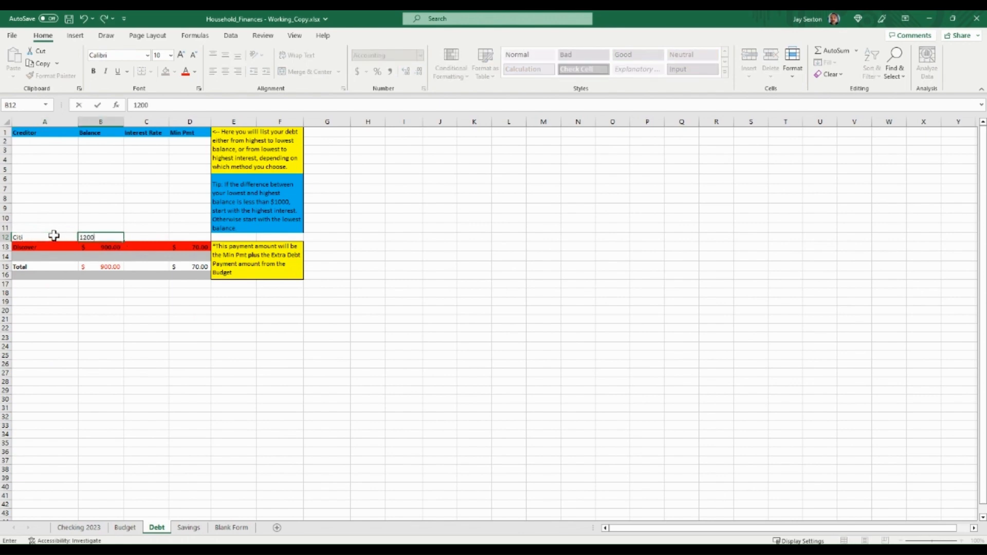
{"action": "key", "text": "Tab"}
{"action": "key", "text": "Tab"}
{"action": "type", "text": "110"}
{"action": "key", "text": "Return"}
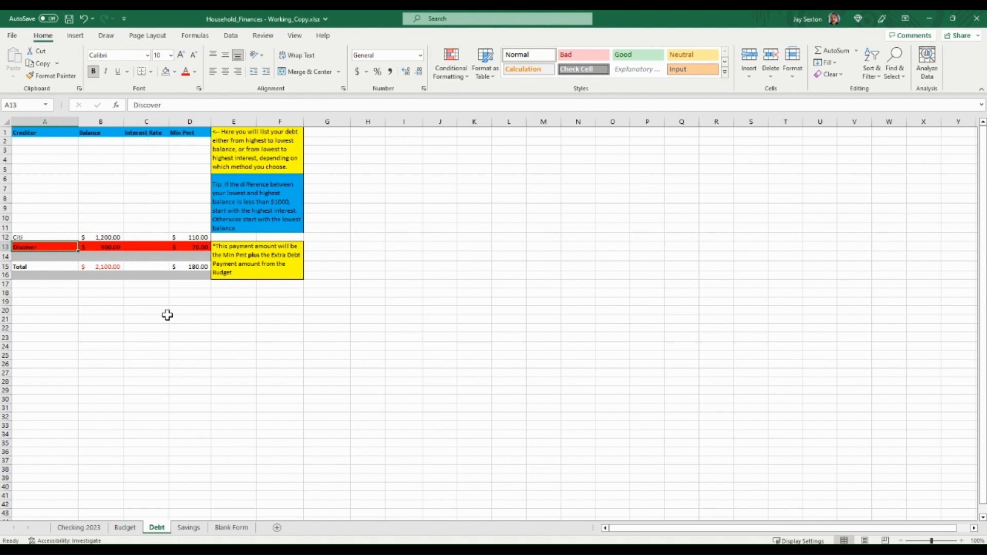
{"action": "left_click", "coordinate": [145, 246]}
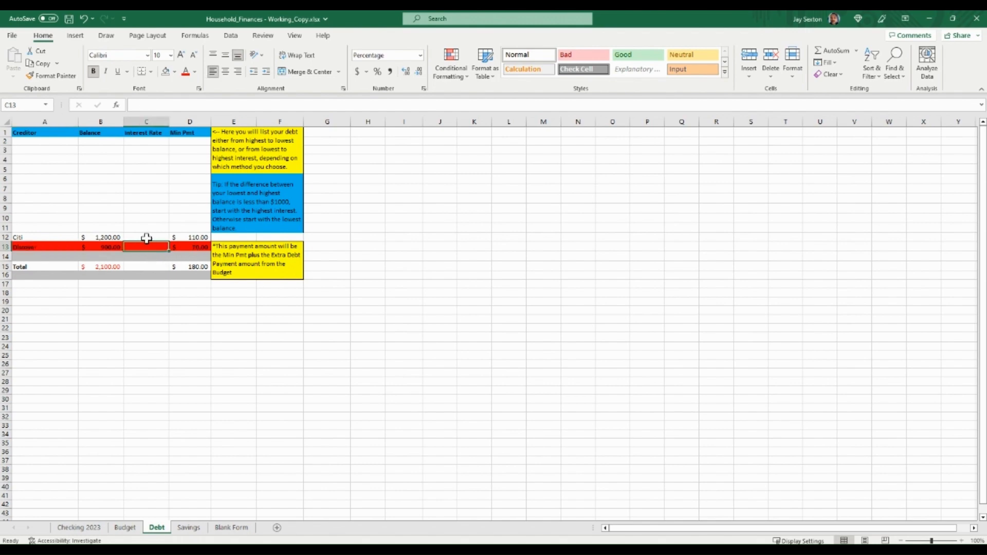
{"action": "left_click", "coordinate": [146, 238]}
{"action": "left_click", "coordinate": [147, 248]}
Fill row 11 of the debt list with creditor Visa, balance 1500 and minimum payment 140, leaving the interest rate blank.
{"action": "left_click", "coordinate": [60, 229]}
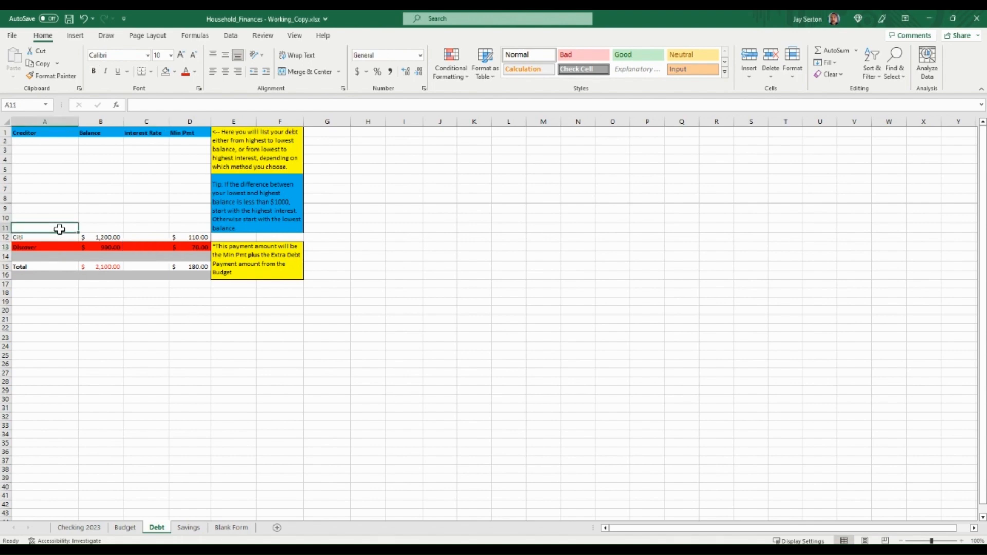
{"action": "type", "text": "Visa"}
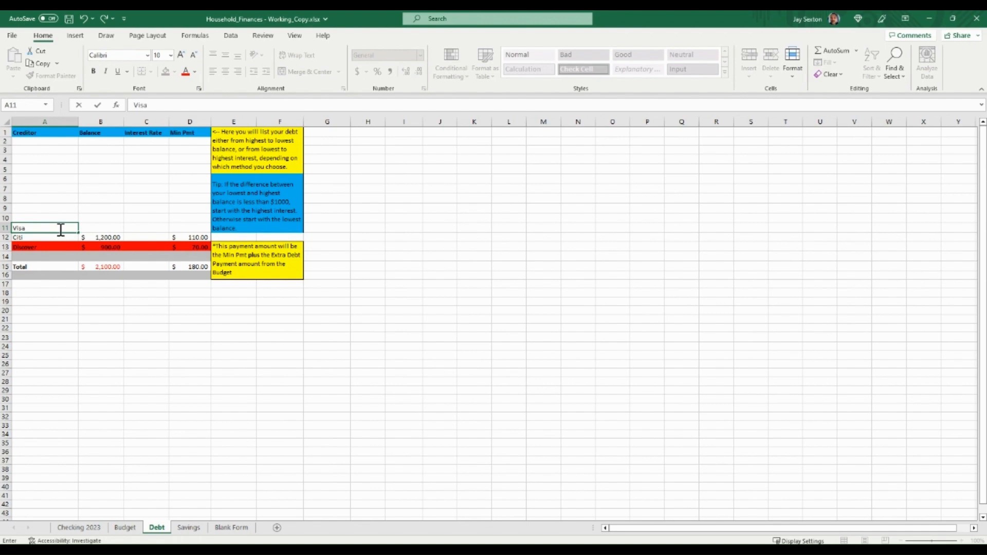
{"action": "key", "text": "Tab"}
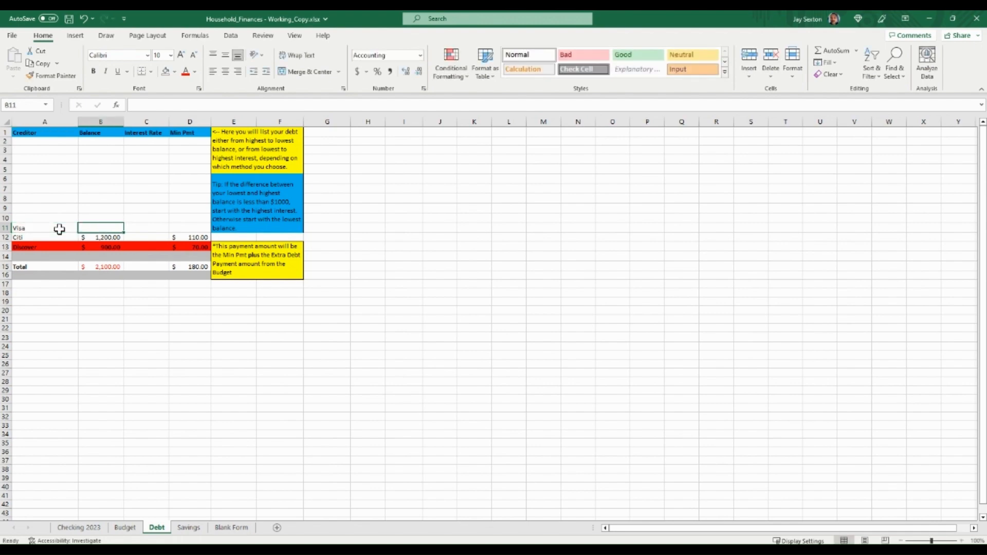
{"action": "type", "text": "1500"}
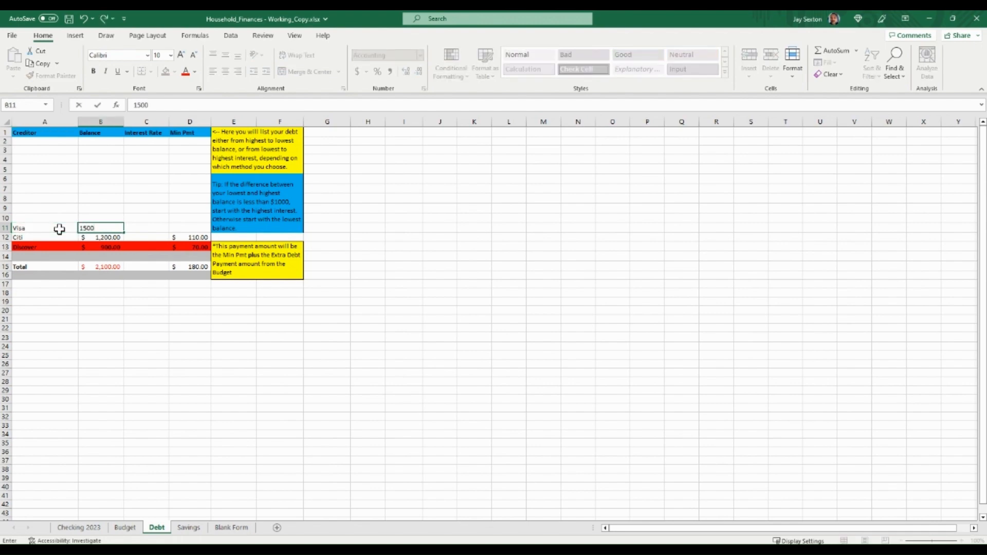
{"action": "key", "text": "Tab"}
{"action": "key", "text": "Tab"}
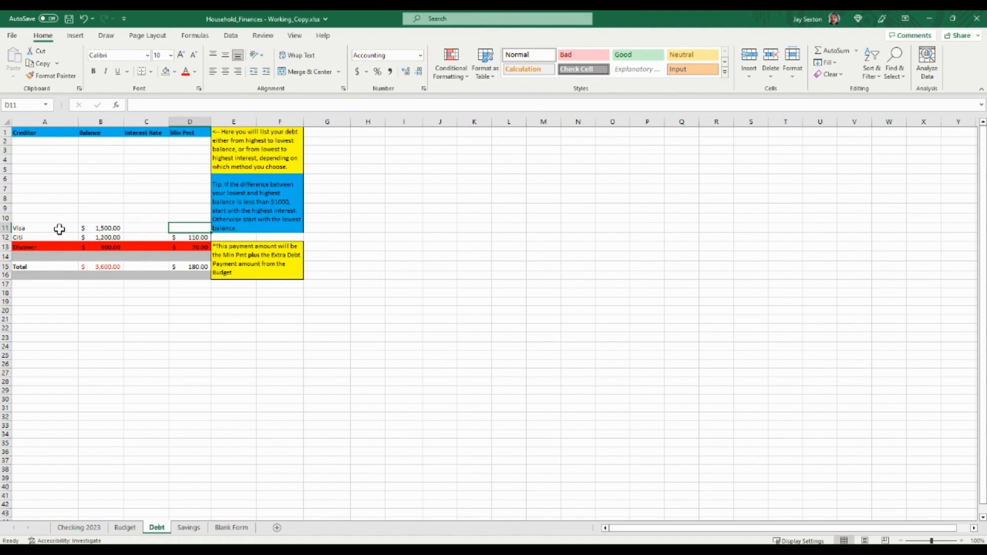
{"action": "type", "text": "140"}
{"action": "key", "text": "Return"}
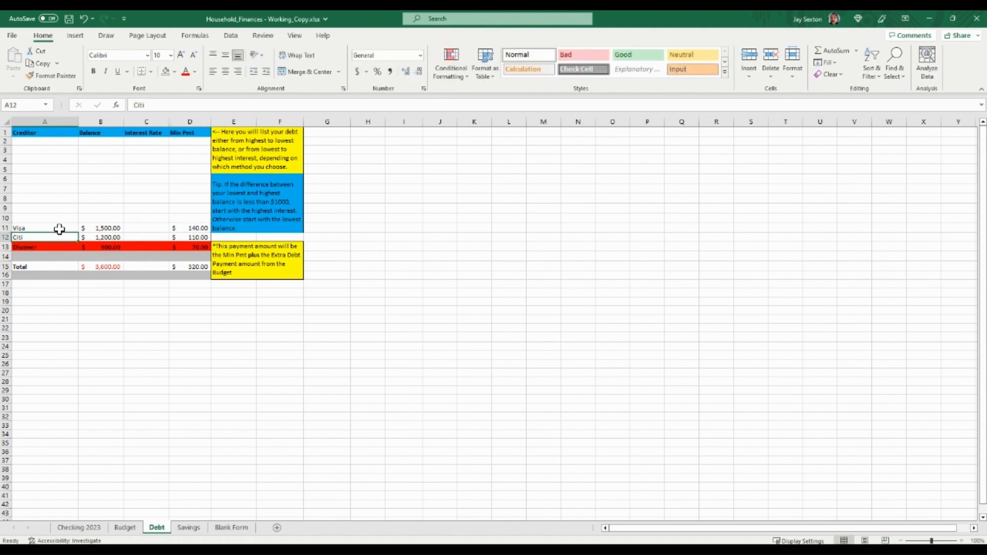
{"action": "left_click", "coordinate": [201, 346]}
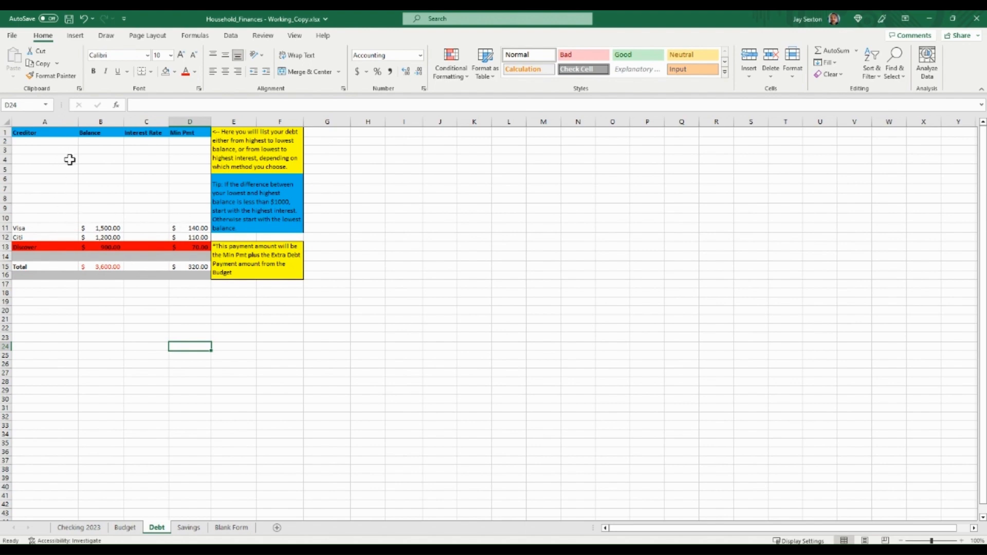
Fill row 2 of the debt list with creditor Car Payment #1, balance 12000 and minimum payment 360, leaving the interest rate blank.
{"action": "left_click", "coordinate": [61, 142]}
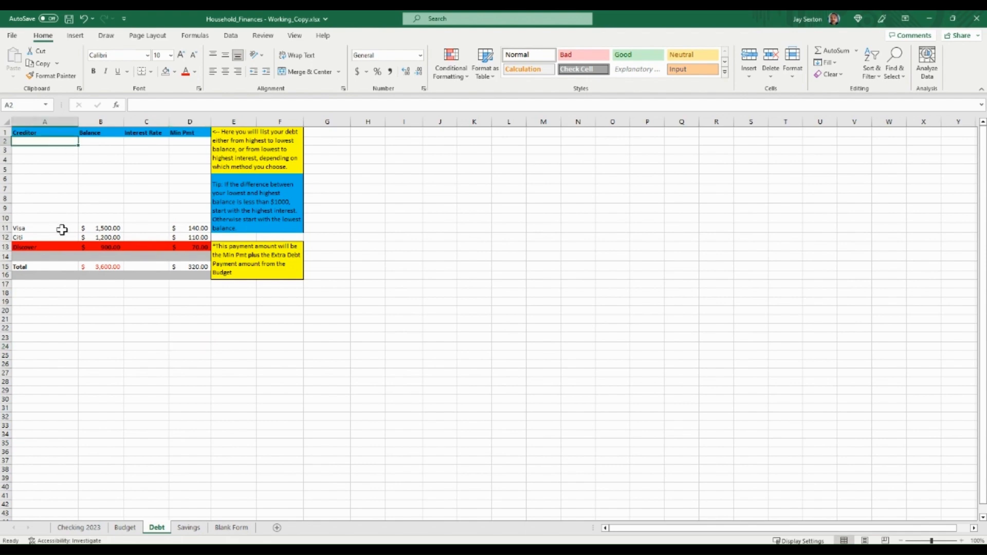
{"action": "type", "text": "Car Payment #1"}
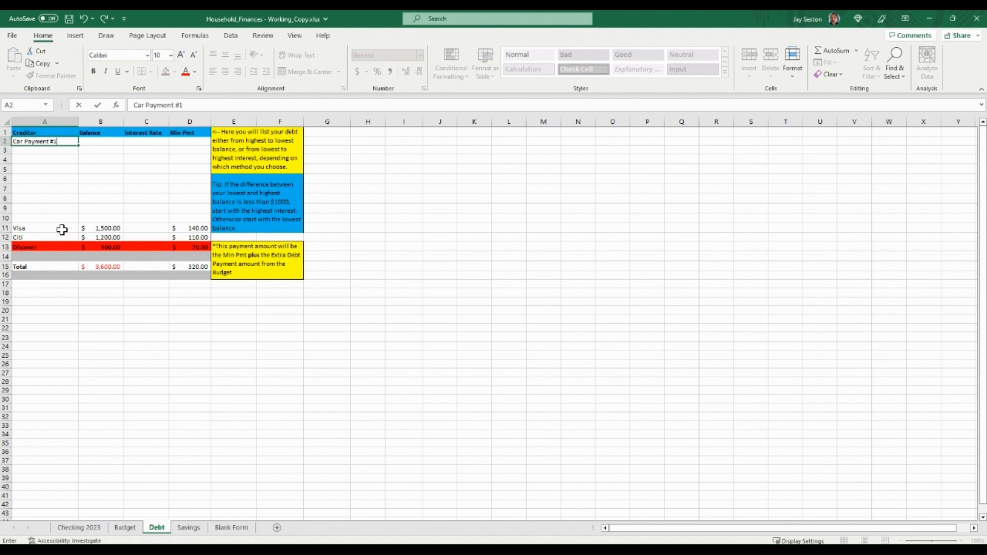
{"action": "key", "text": "Tab"}
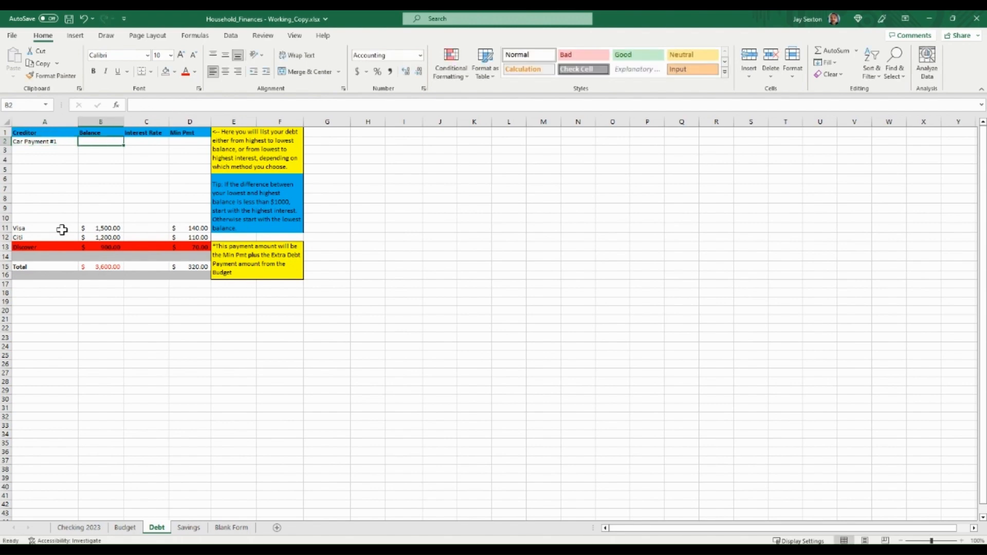
{"action": "type", "text": "12"}
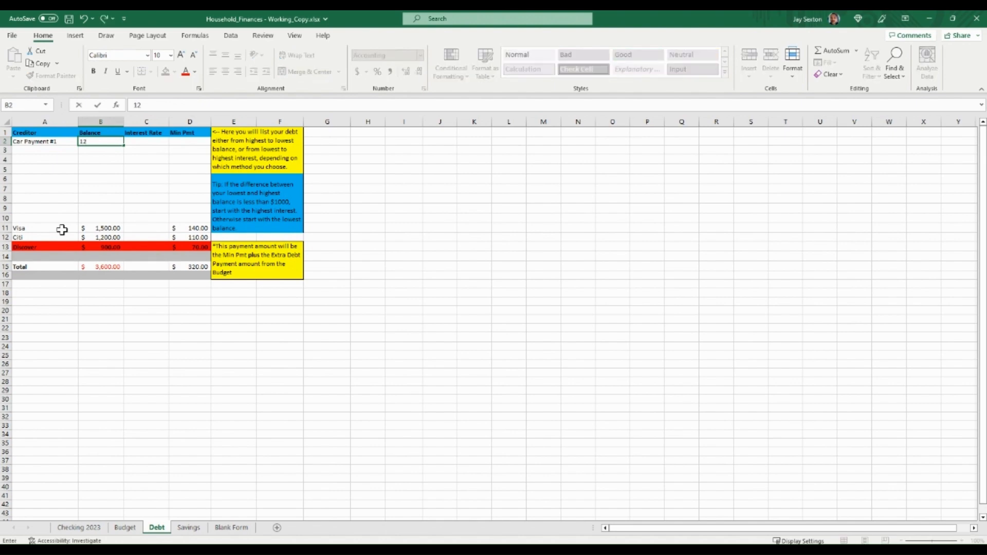
{"action": "type", "text": "000"}
{"action": "key", "text": "Tab"}
{"action": "key", "text": "Tab"}
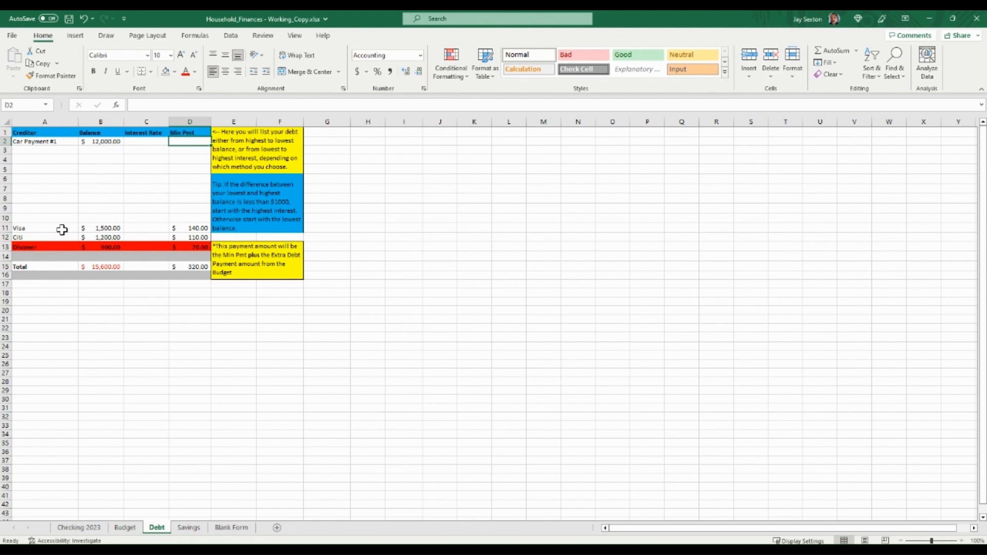
{"action": "type", "text": "360"}
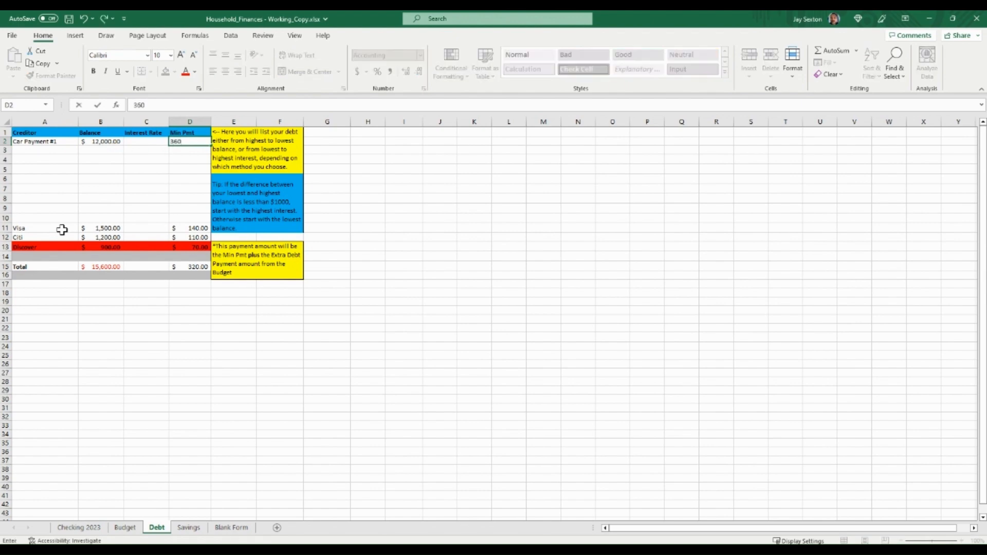
{"action": "key", "text": "Return"}
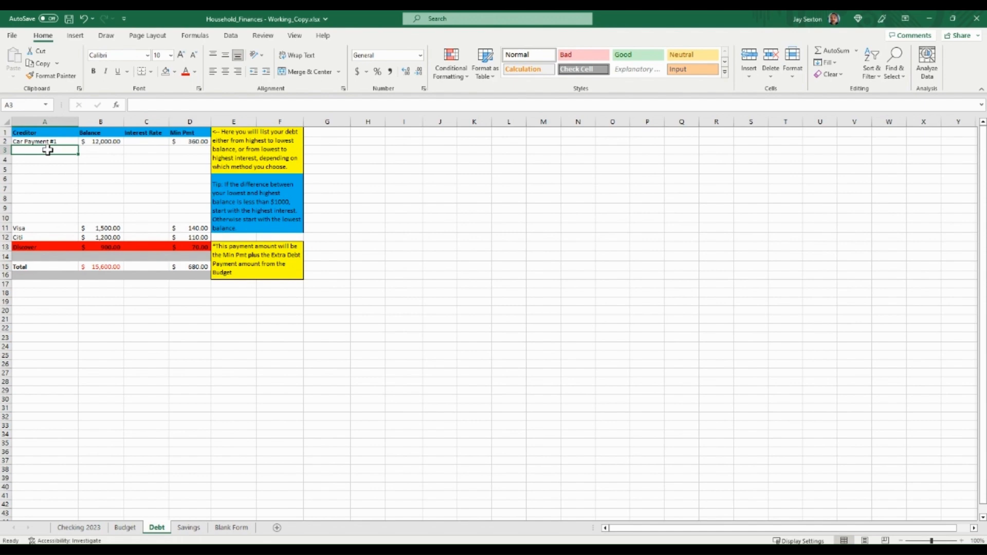
Fill row 3 of the debt list with creditor Student Loan, balance 7000 and minimum payment 150, leaving the interest rate blank.
{"action": "type", "text": "Stu"}
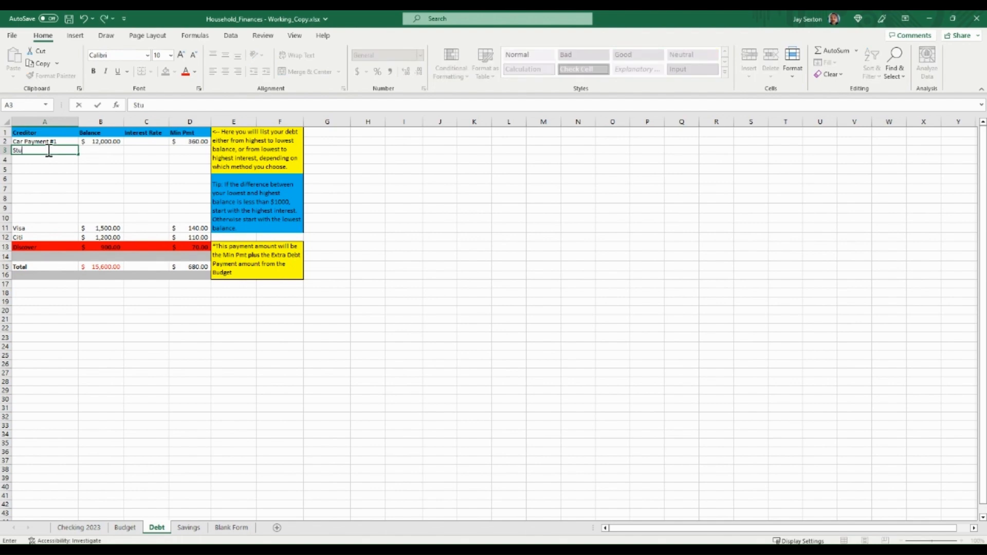
{"action": "type", "text": "dent Loan"}
{"action": "key", "text": "Tab"}
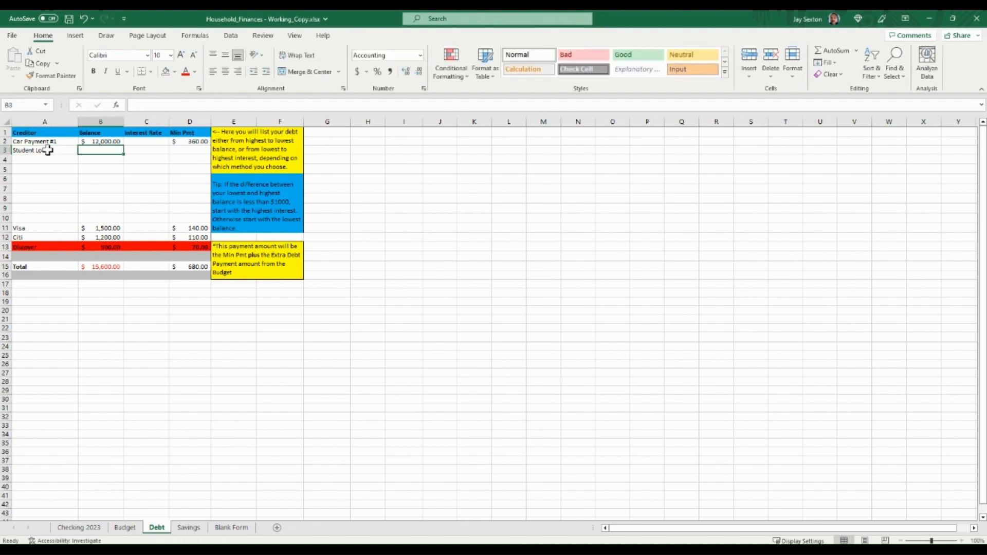
{"action": "type", "text": "7000"}
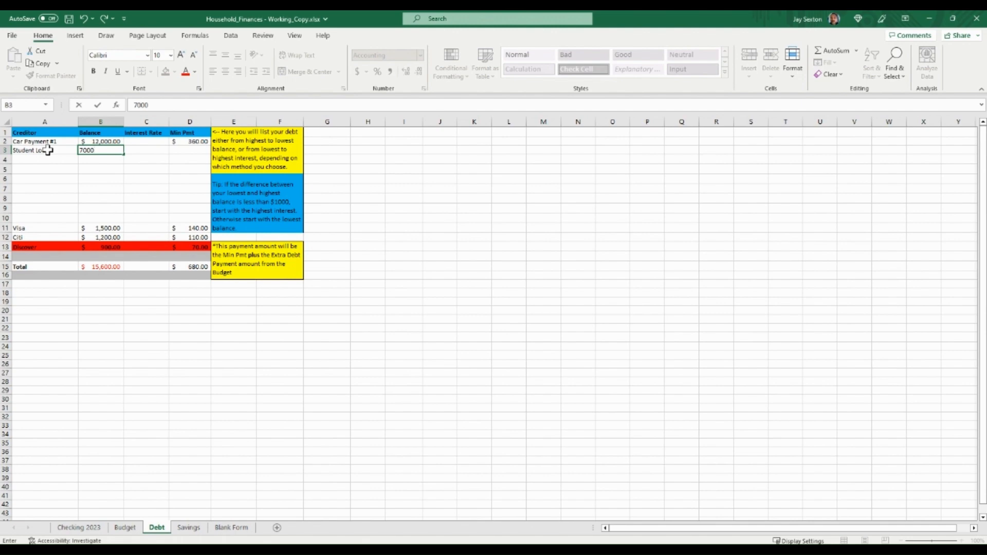
{"action": "key", "text": "Tab"}
{"action": "key", "text": "Tab"}
{"action": "type", "text": "150"}
{"action": "key", "text": "Return"}
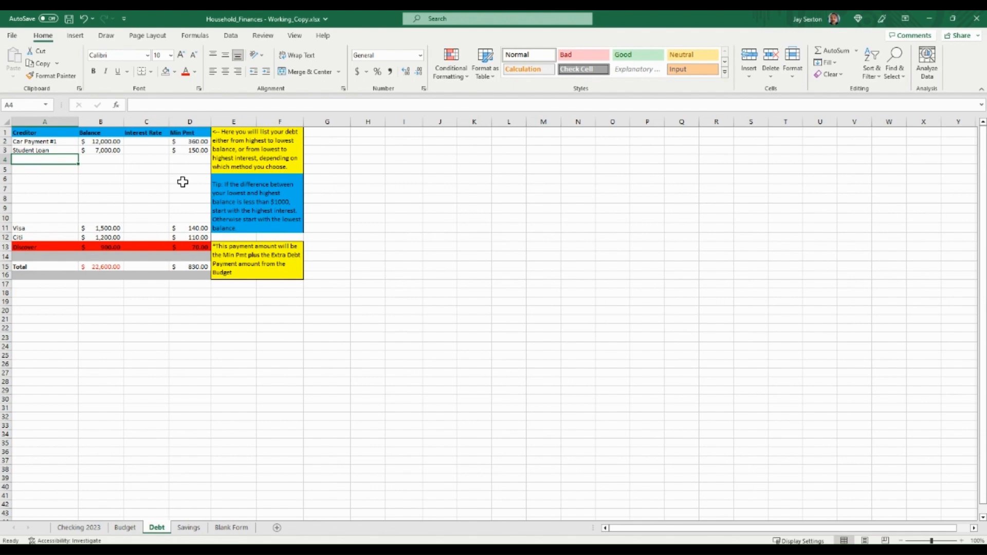
Review the Balance and Min Pmt totals on the Debt sheet and the Savings 2023 table with its total on the Savings sheet.
{"action": "left_click", "coordinate": [159, 320]}
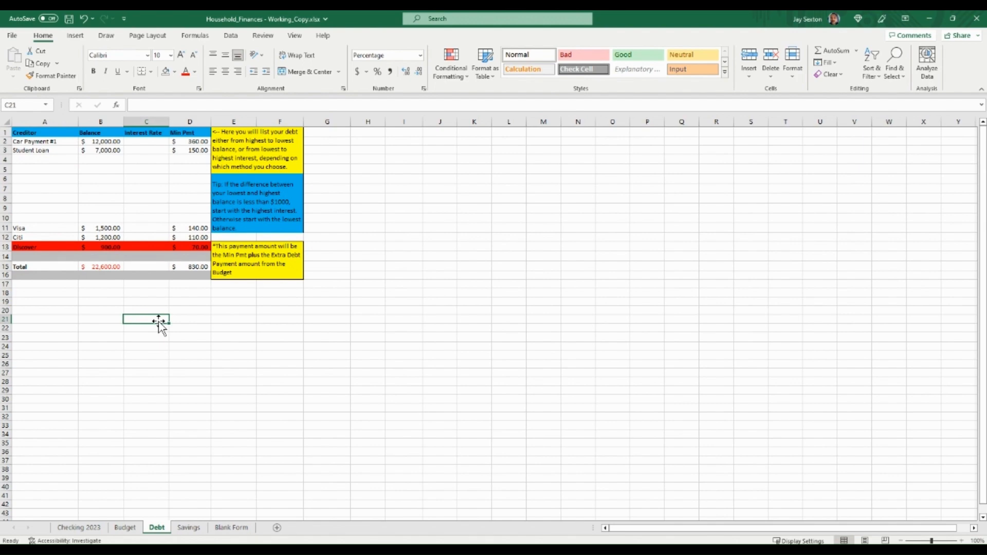
{"action": "left_click", "coordinate": [147, 415]}
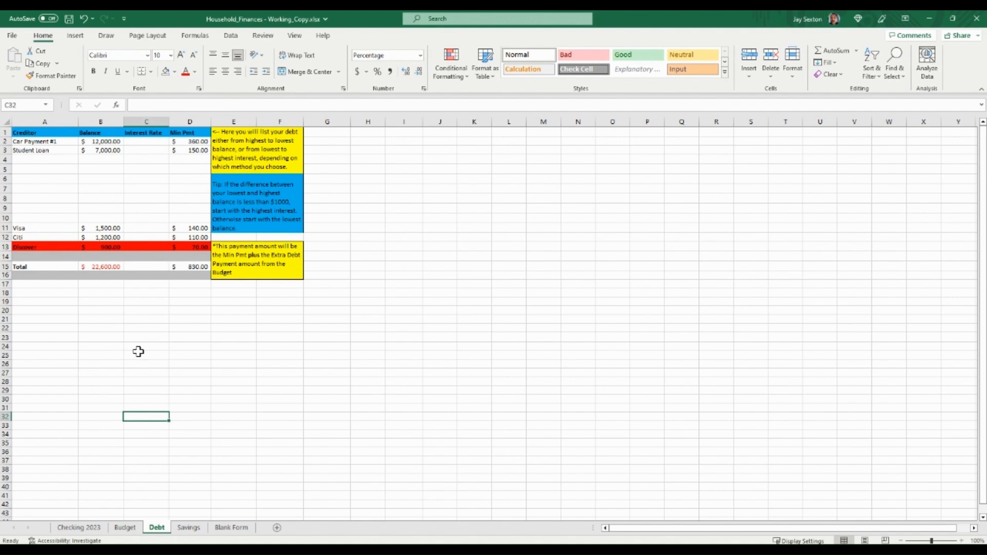
{"action": "left_click", "coordinate": [108, 266]}
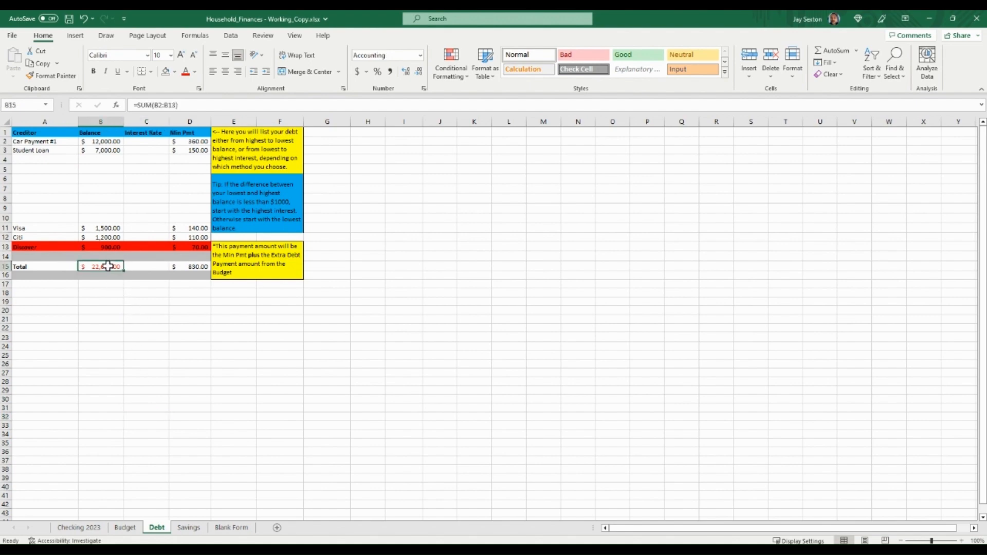
{"action": "left_click", "coordinate": [200, 265]}
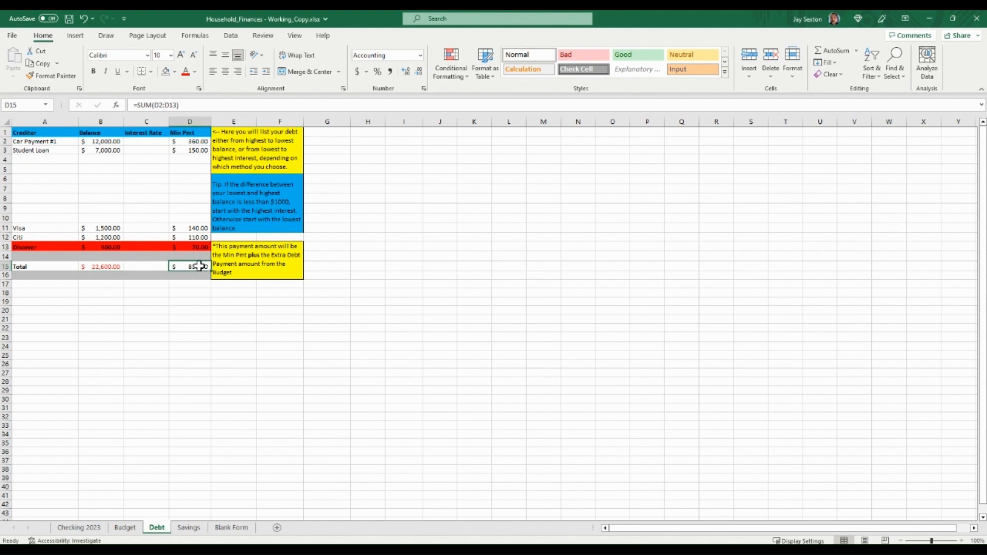
{"action": "left_click", "coordinate": [189, 528]}
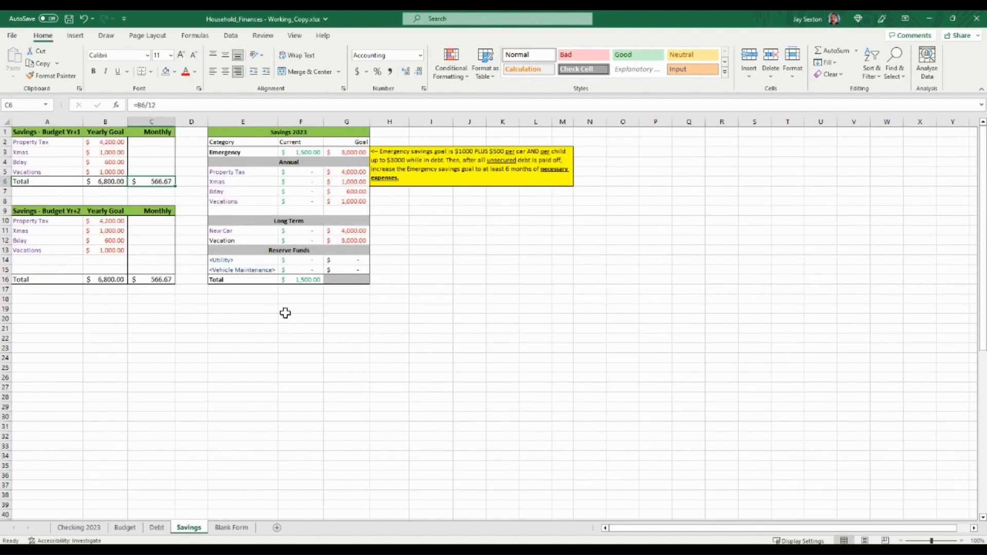
{"action": "left_click", "coordinate": [157, 528]}
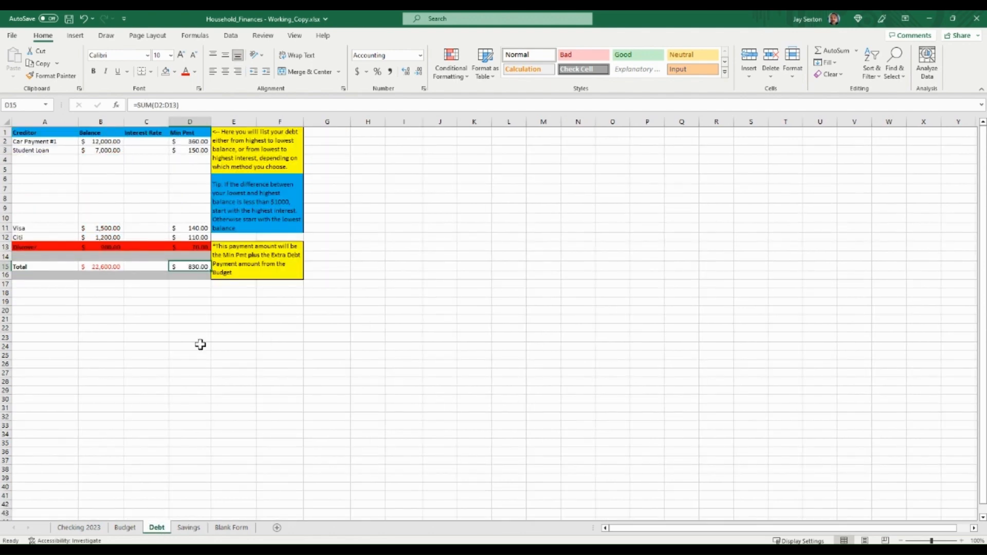
{"action": "left_click", "coordinate": [189, 528]}
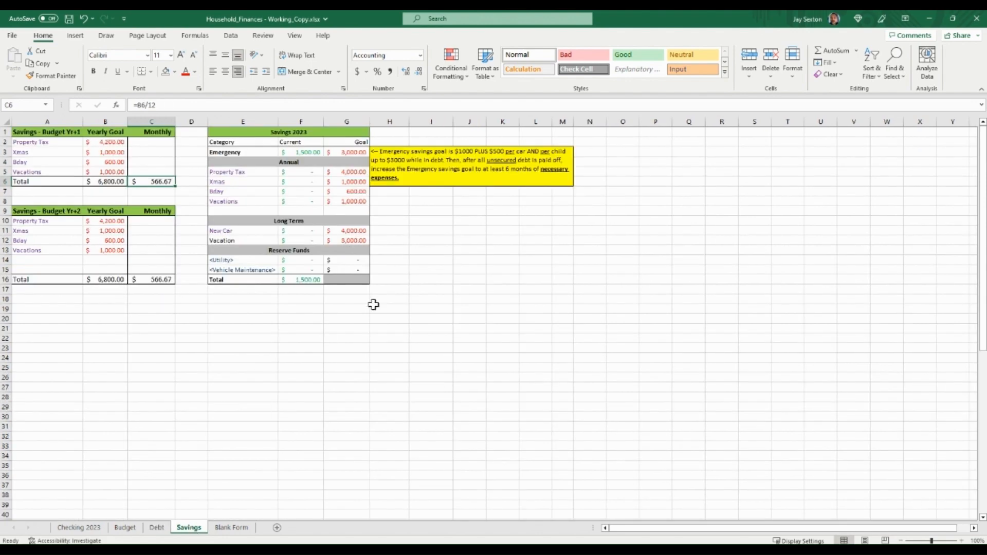
{"action": "left_click", "coordinate": [309, 231]}
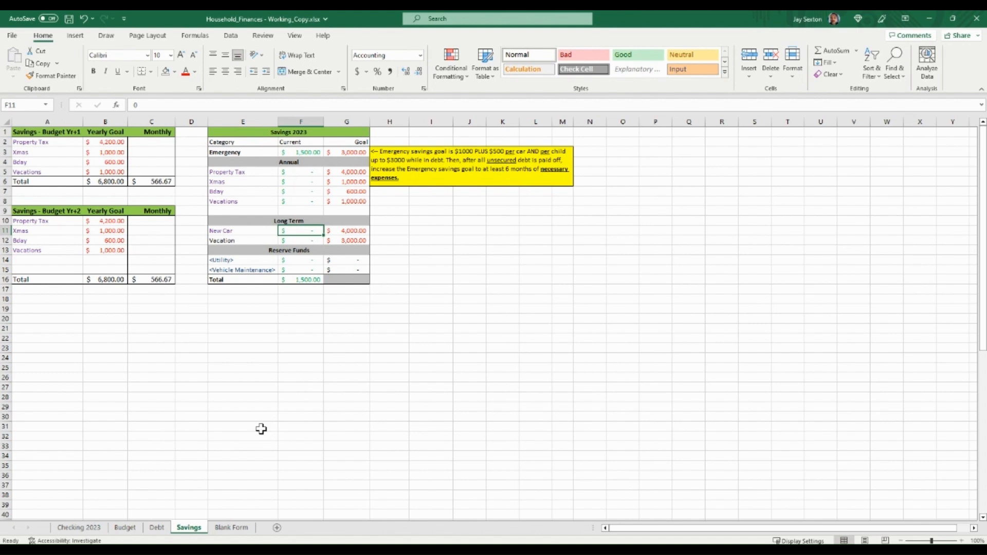
{"action": "left_click", "coordinate": [262, 429]}
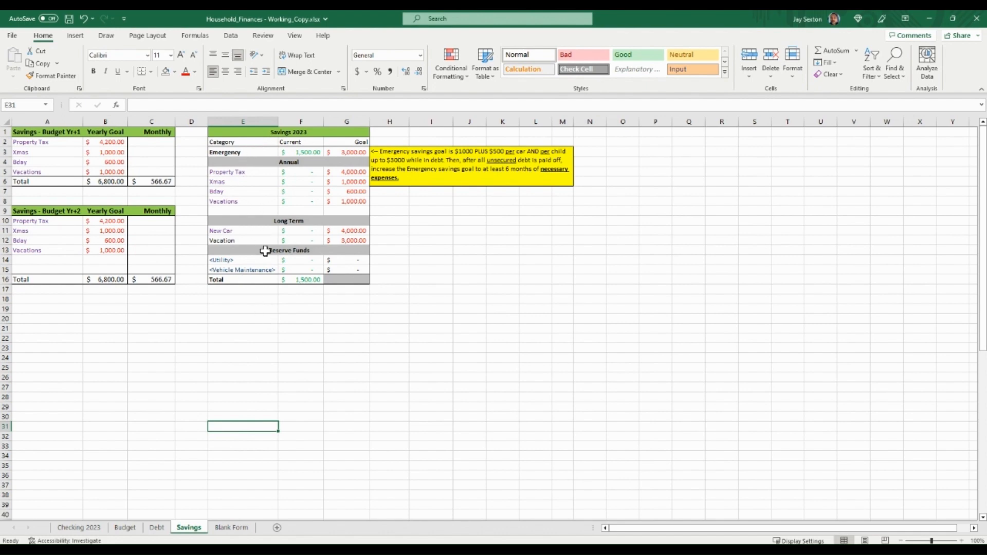
{"action": "left_click", "coordinate": [311, 281]}
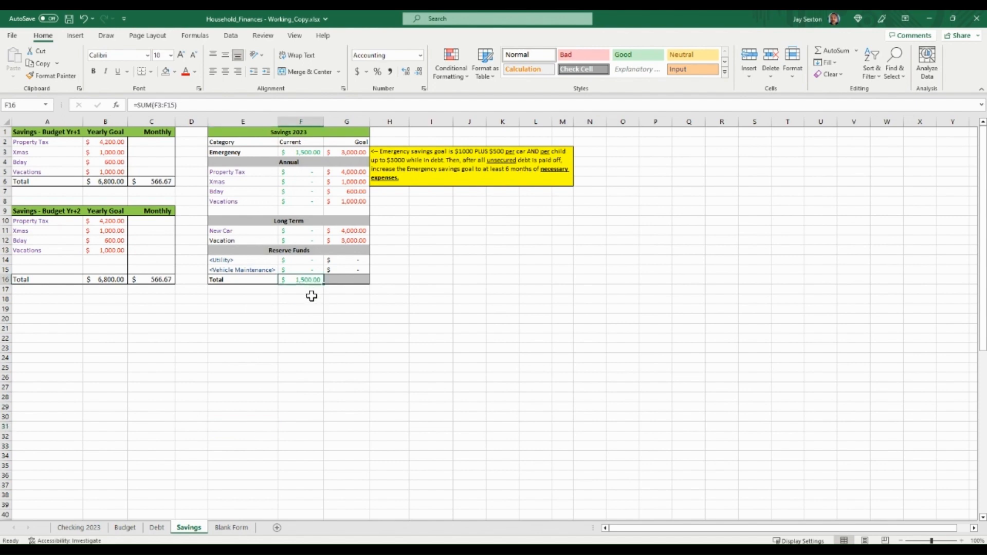